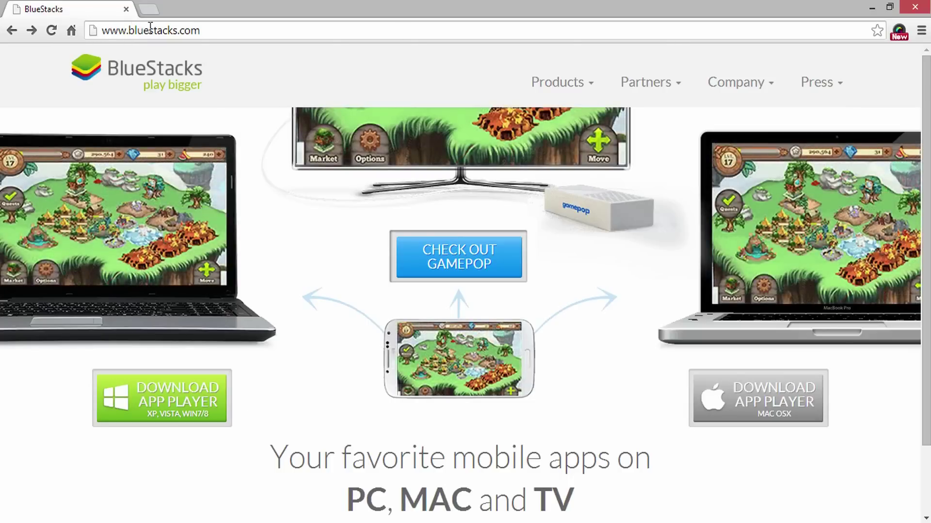
Step: Download BlueStacks App Player for Windows and run its installer from the desktop
click(173, 400)
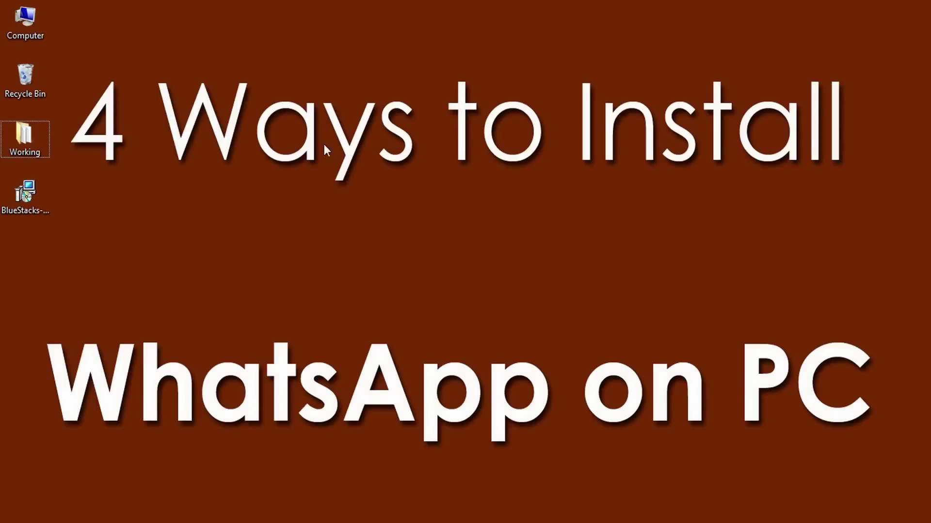
double_click(32, 206)
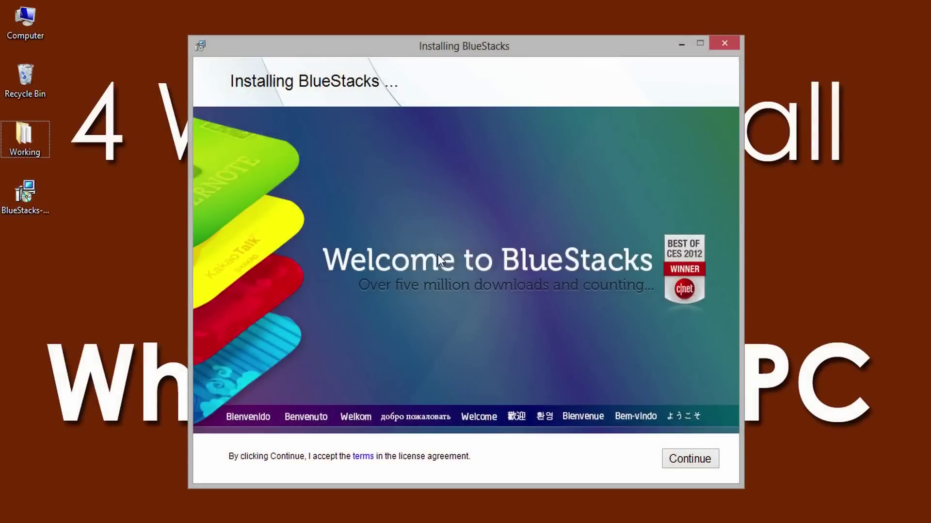
Step: Install BlueStacks, keeping the C:\ProgramData data location and both options ticked
click(695, 459)
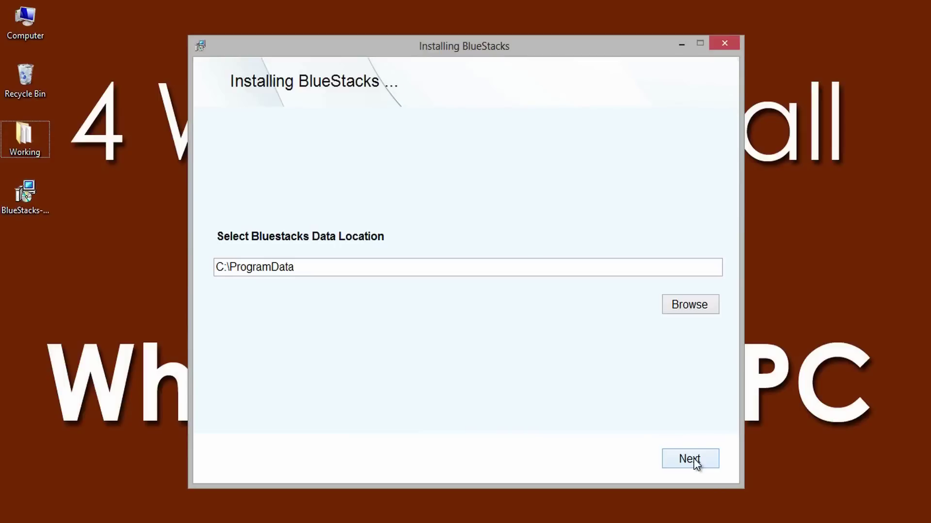
click(697, 460)
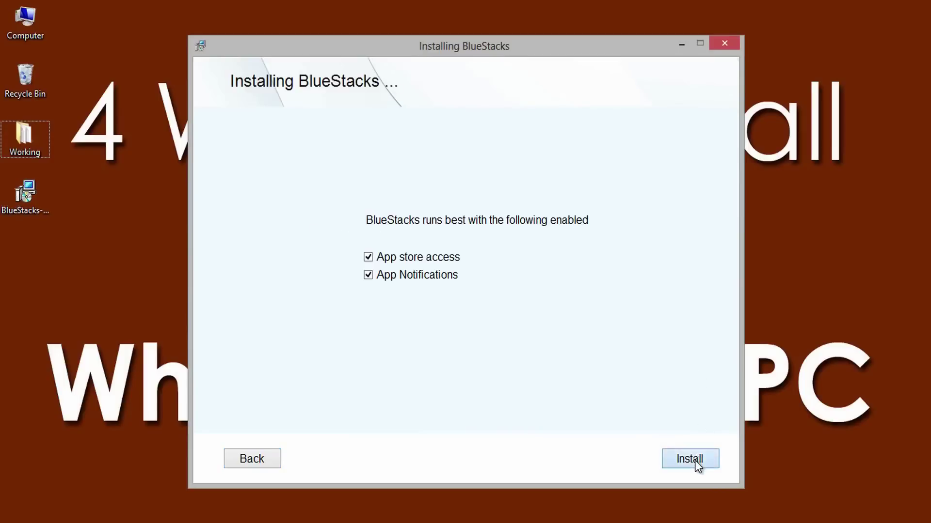
click(695, 462)
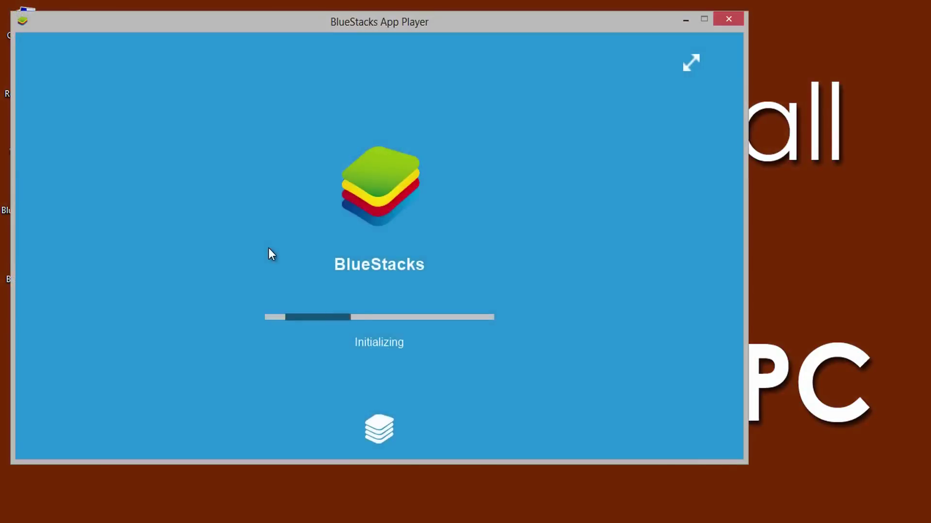
Step: Search the Play Store for 'whatsapp' from BlueStacks App Player
drag(465, 26, 557, 28)
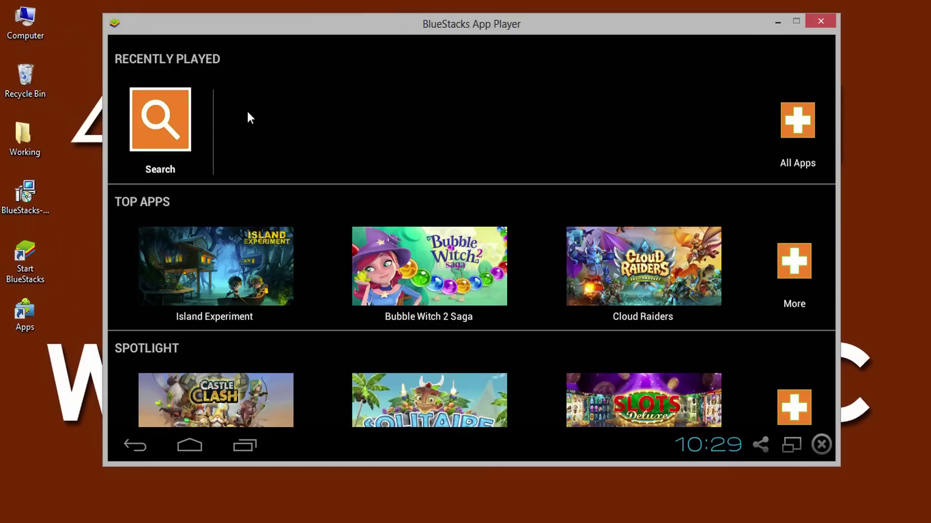
click(177, 126)
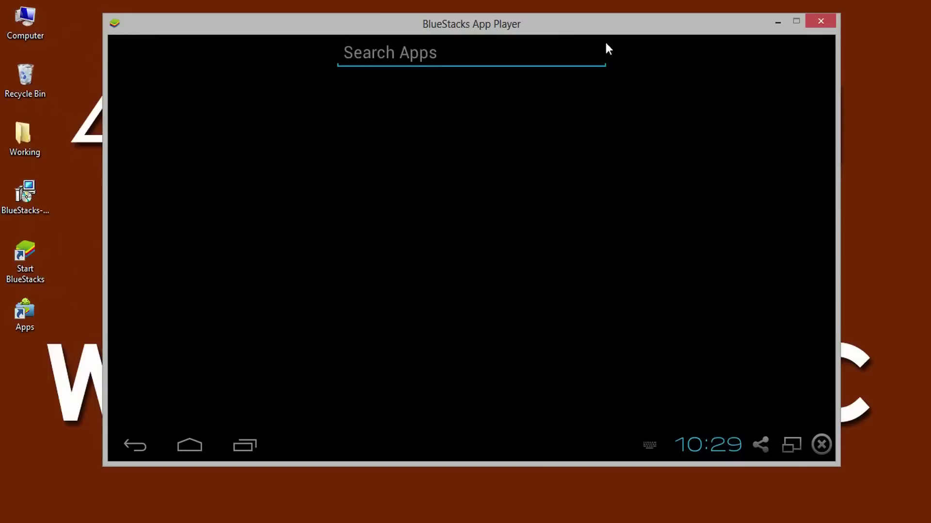
text(whatsa)
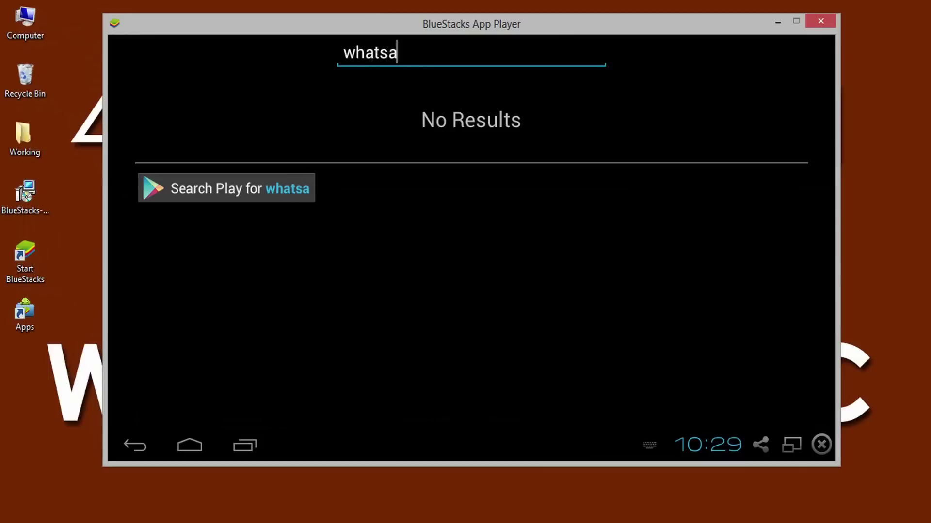
text(pp)
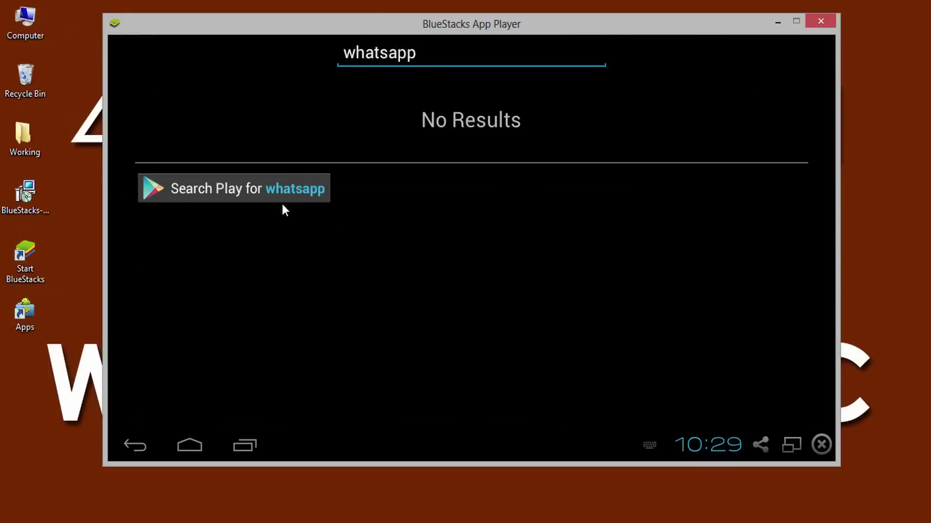
click(286, 194)
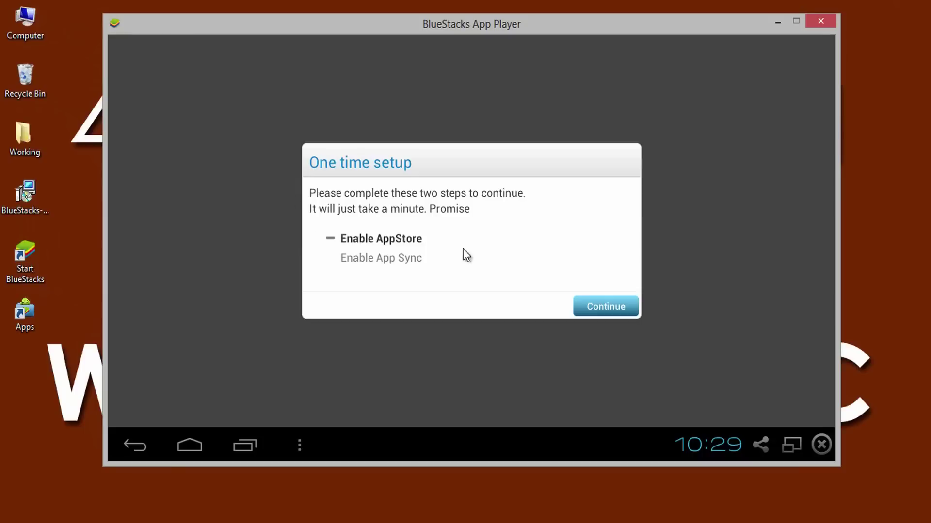
Step: Complete the one-time setup by signing in with an existing Google account
click(590, 308)
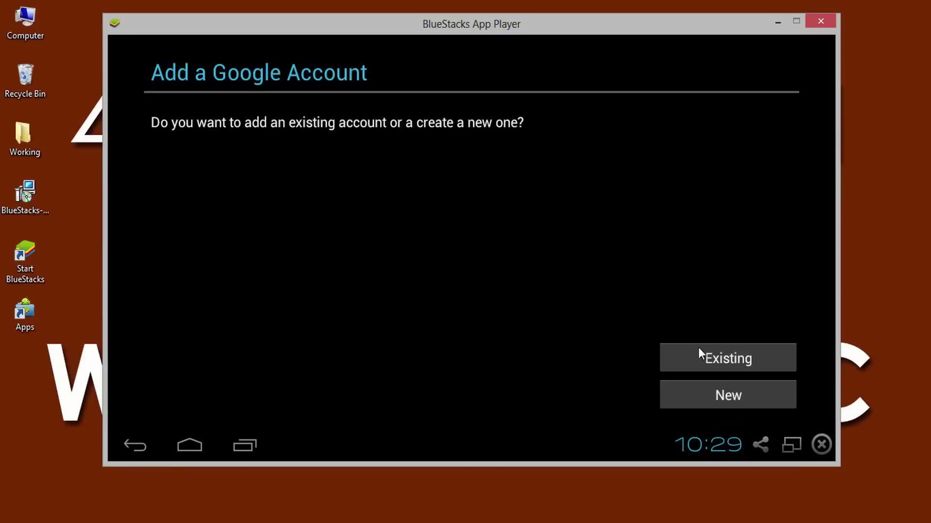
click(719, 368)
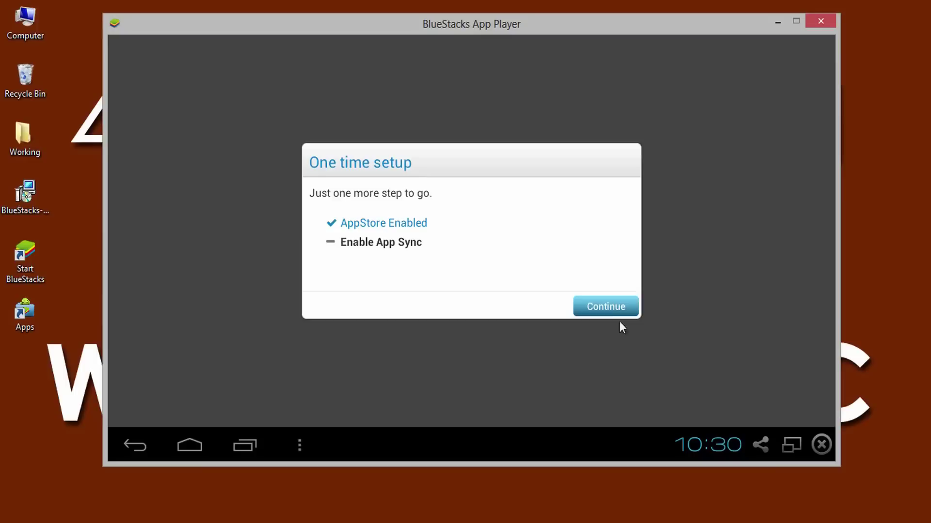
click(613, 310)
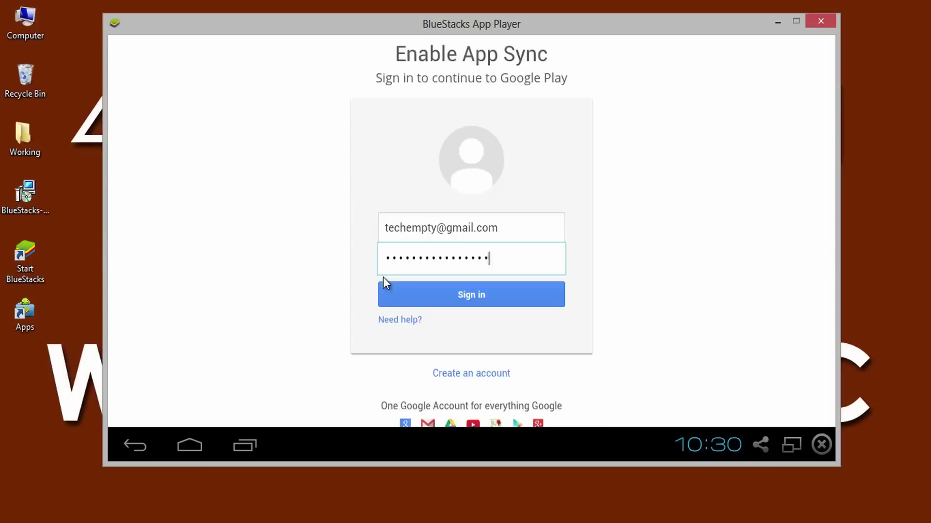
click(383, 278)
click(609, 304)
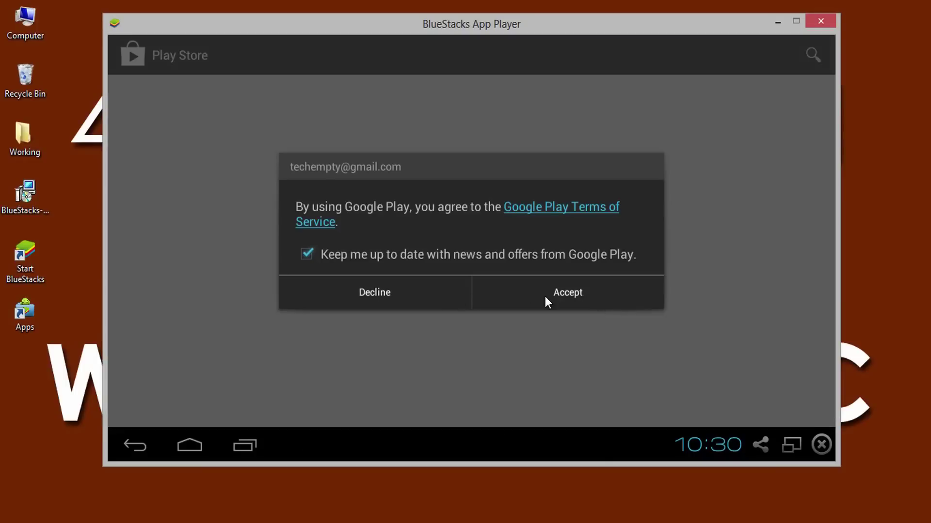
Step: Accept the Google Play terms, search 'WHATSAPP' and install WhatsApp Messenger
click(546, 298)
click(809, 54)
text(WHATS)
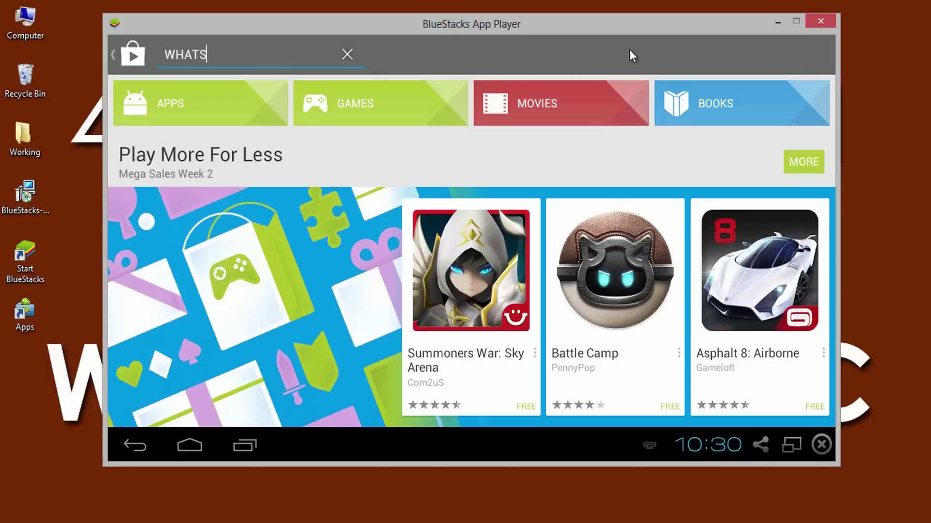
text(APP)
click(194, 95)
click(759, 131)
click(577, 402)
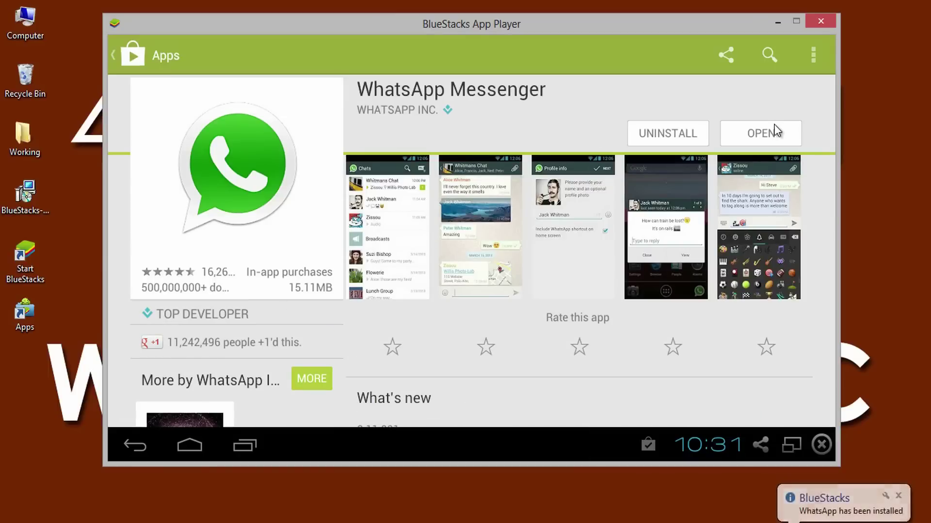
Step: Open WhatsApp, agree to its terms and choose India as the country
click(761, 136)
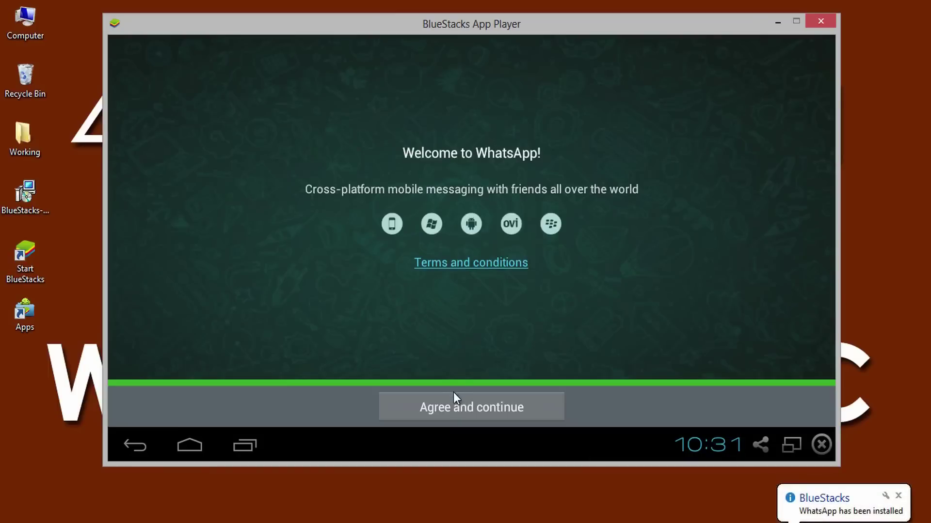
click(457, 409)
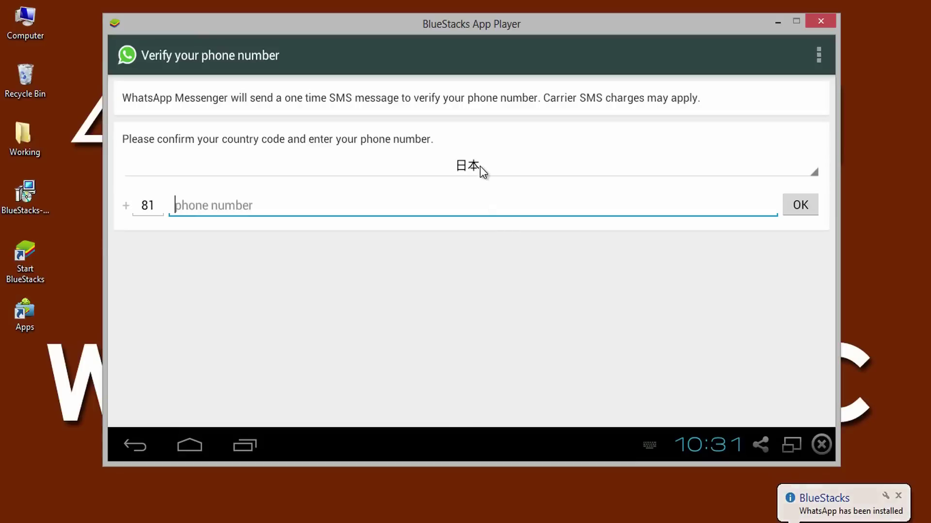
click(480, 166)
click(245, 133)
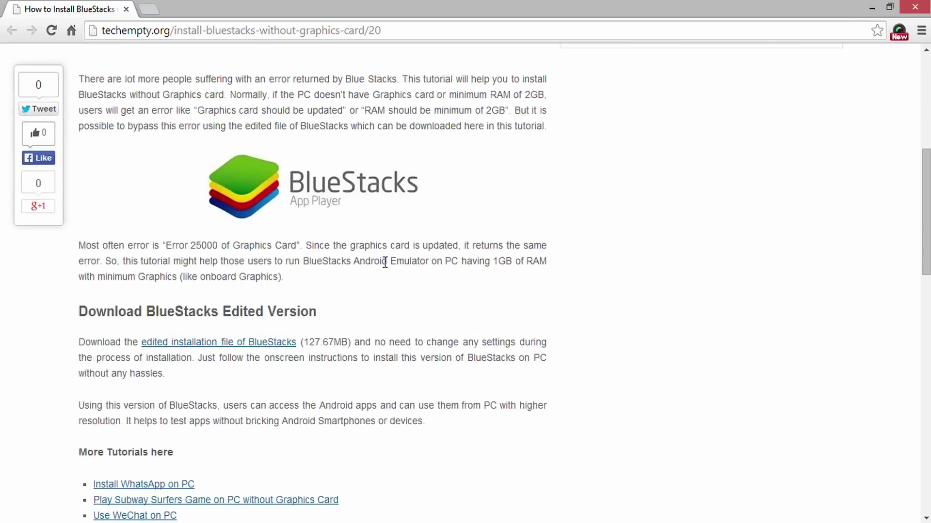
scroll(384, 265, down, 4)
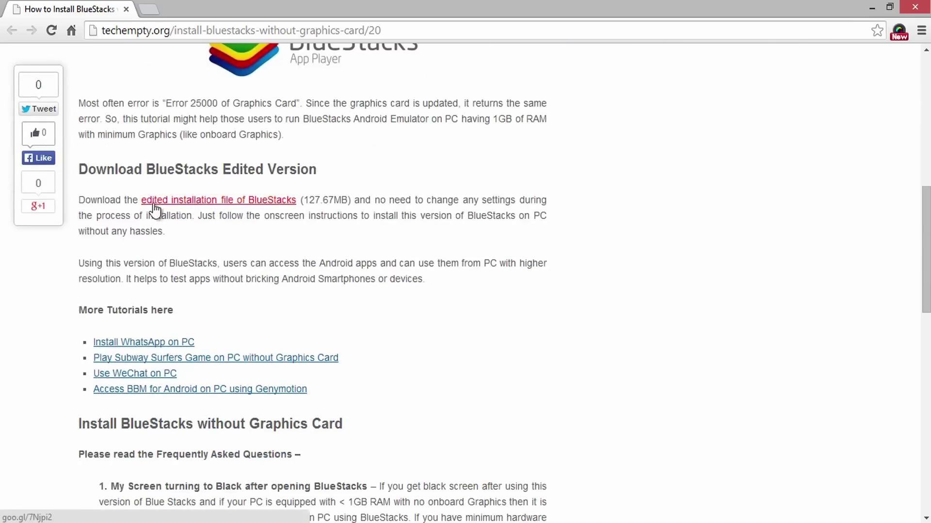
Step: Download the edited BlueStacks installer from MediaFire via the techempty article, dismissing the IDM dialog
click(266, 200)
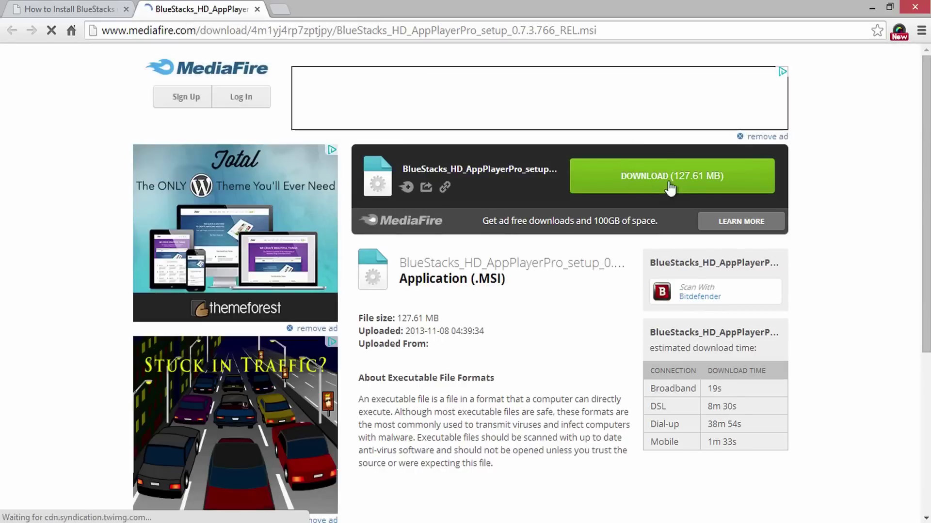
click(705, 190)
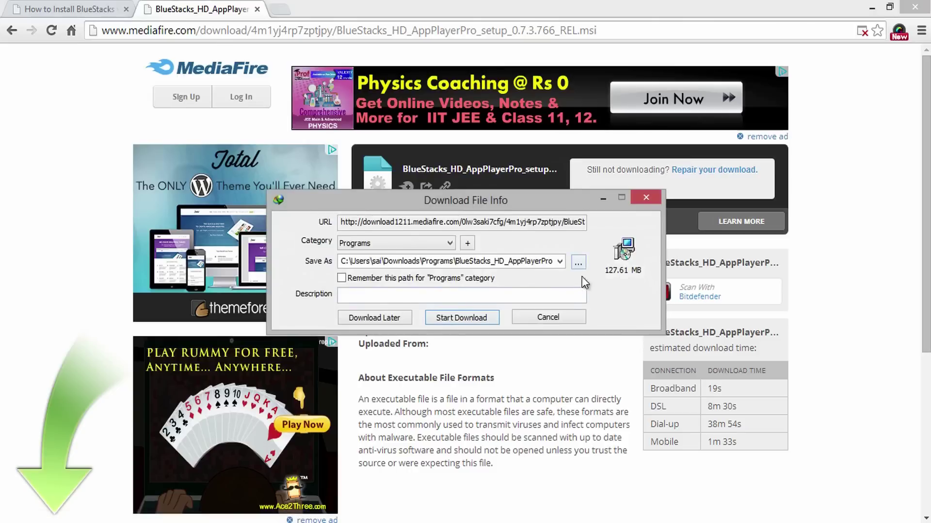
click(540, 318)
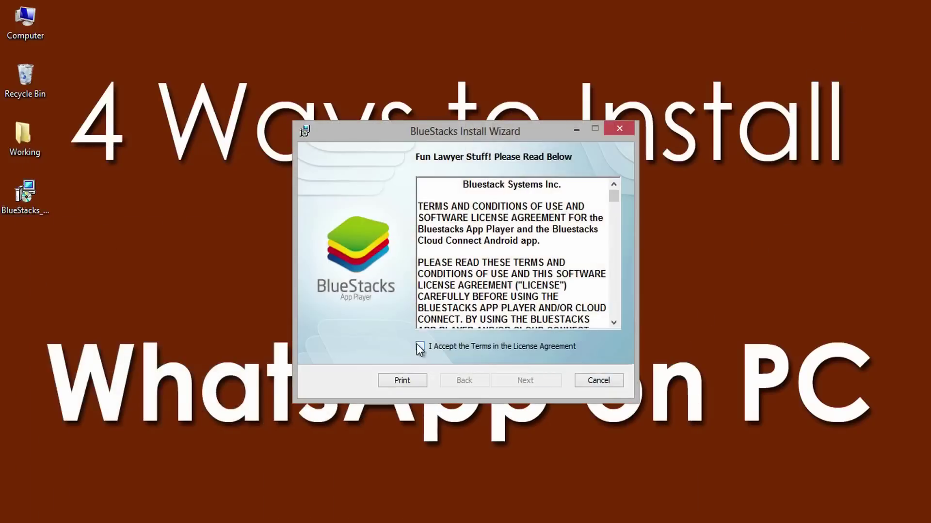
Step: Accept the BlueStacks license and install WhatsApp Messenger from the Top 25 Apps
click(522, 383)
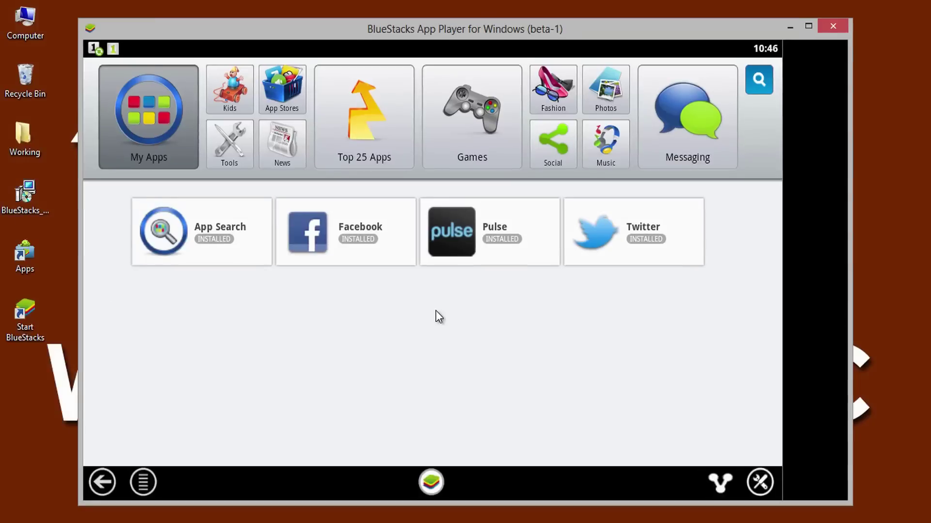
click(367, 144)
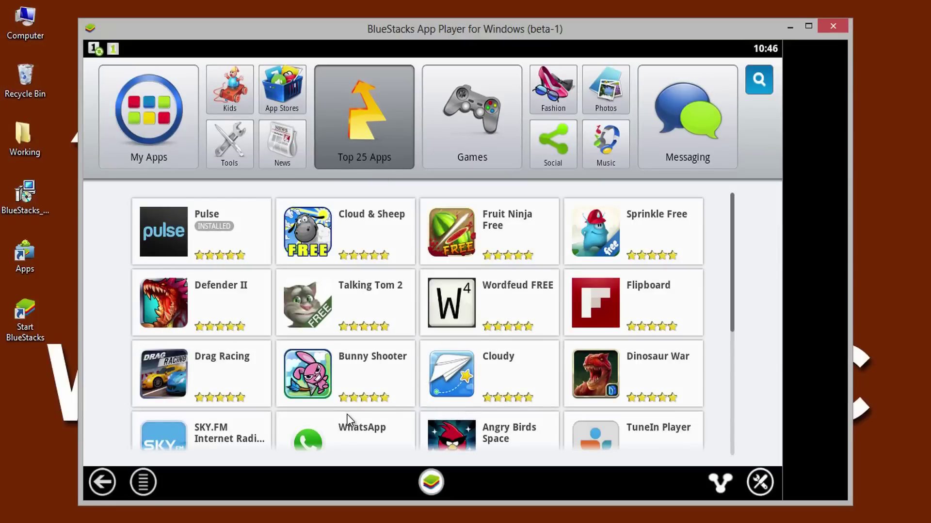
drag(350, 426, 378, 279)
click(340, 307)
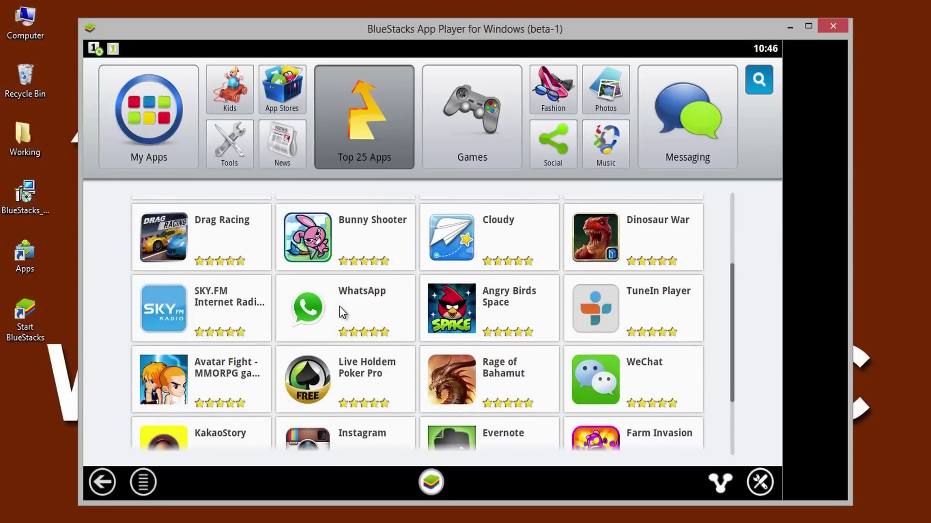
click(401, 238)
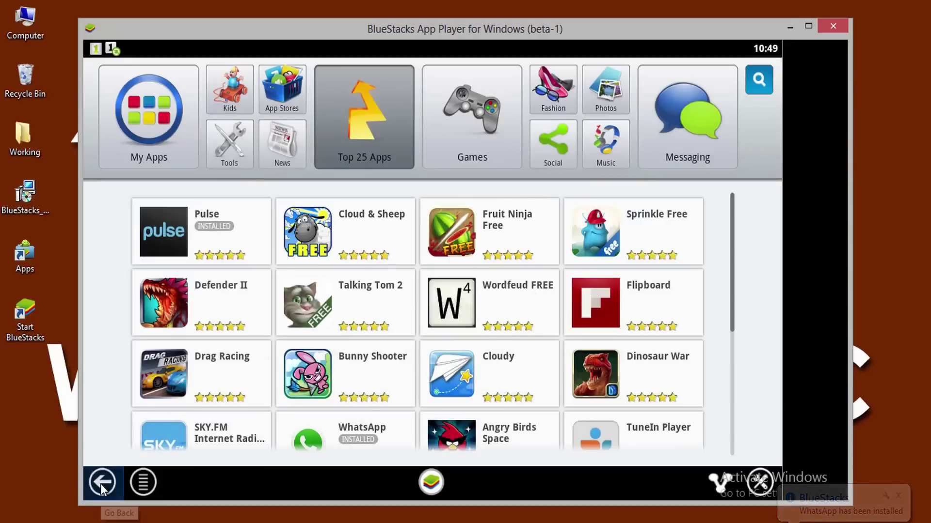
Step: Launch WhatsApp from My Apps, agree to its terms and select India
click(142, 133)
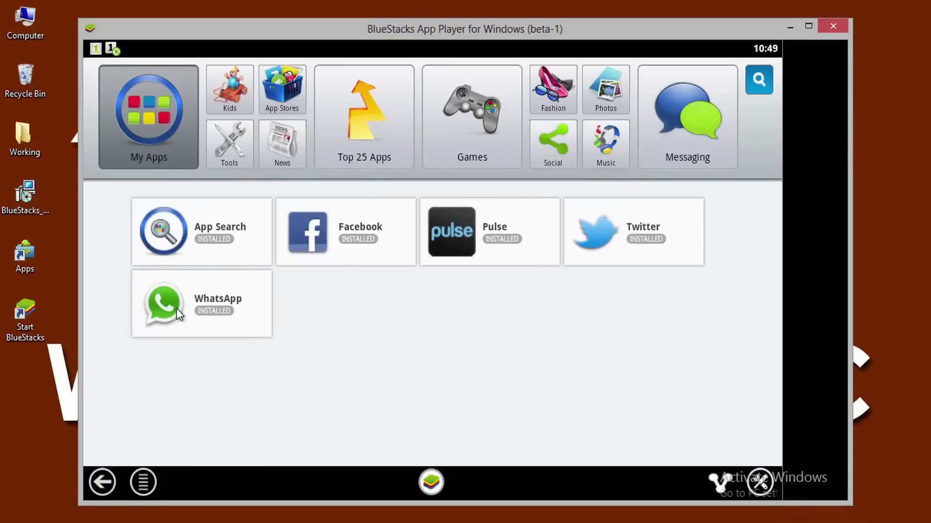
click(219, 315)
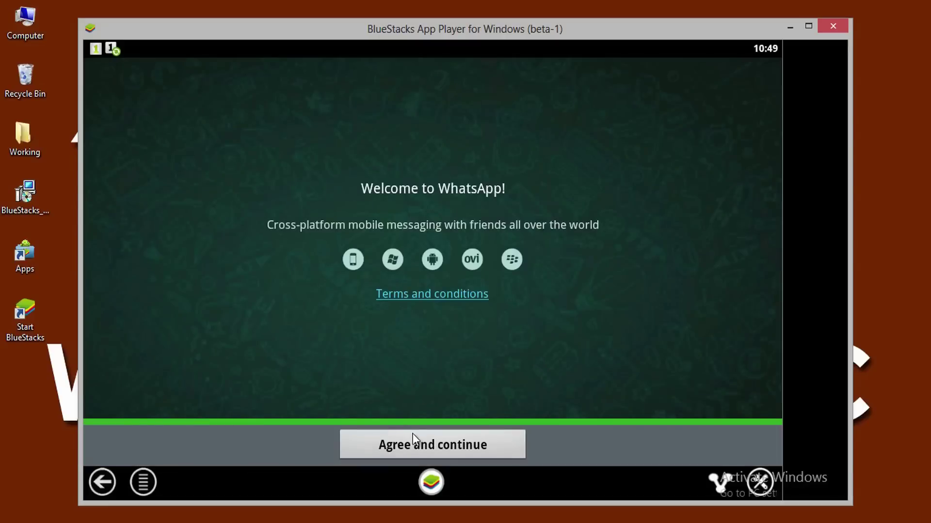
click(417, 448)
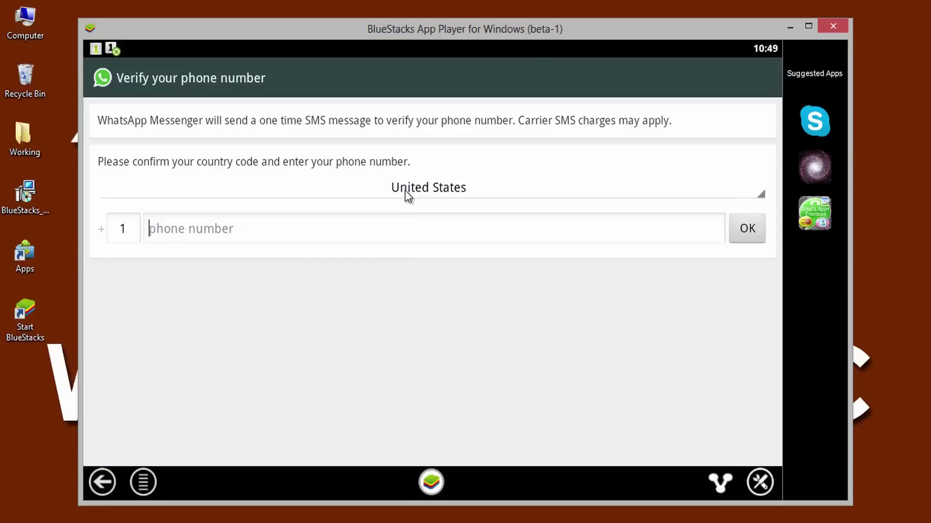
click(406, 190)
click(324, 154)
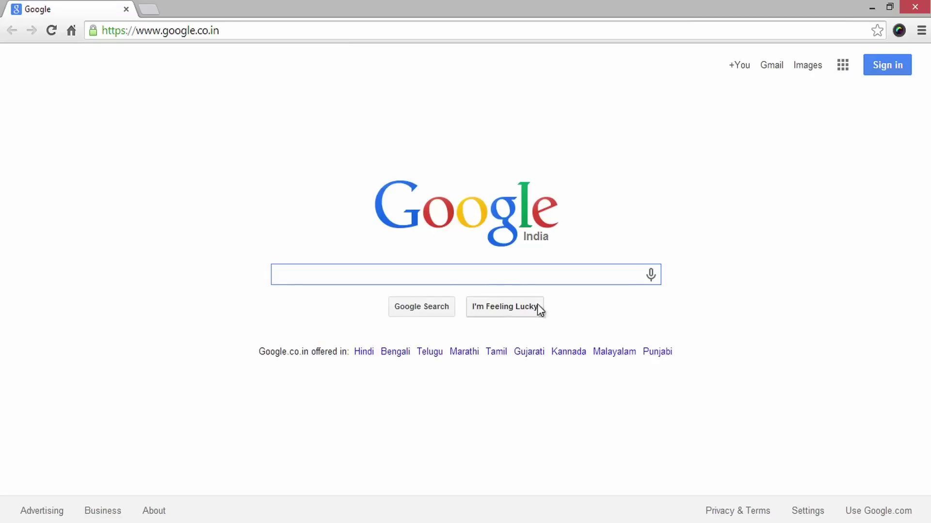
Step: Search Google for 'android sdk' and open the 'Android SDK | Android Developers' page
text(android sdk)
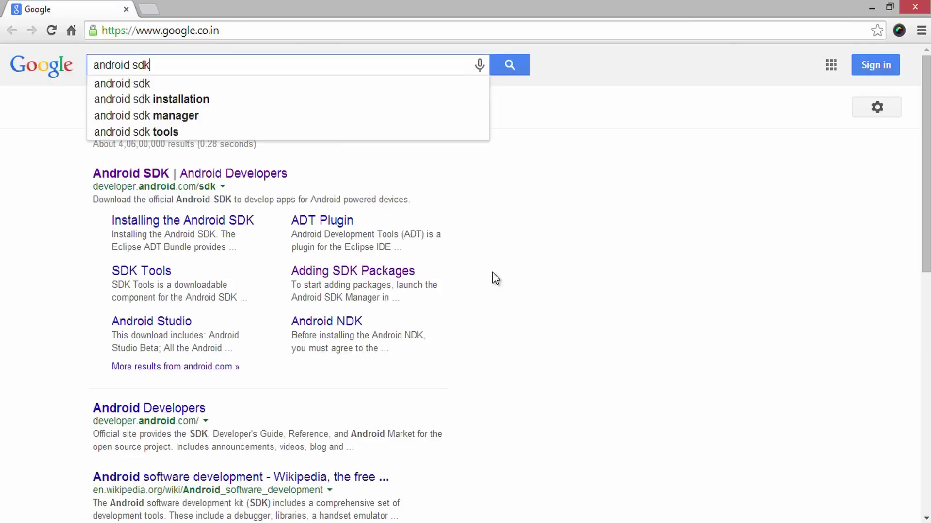
click(120, 90)
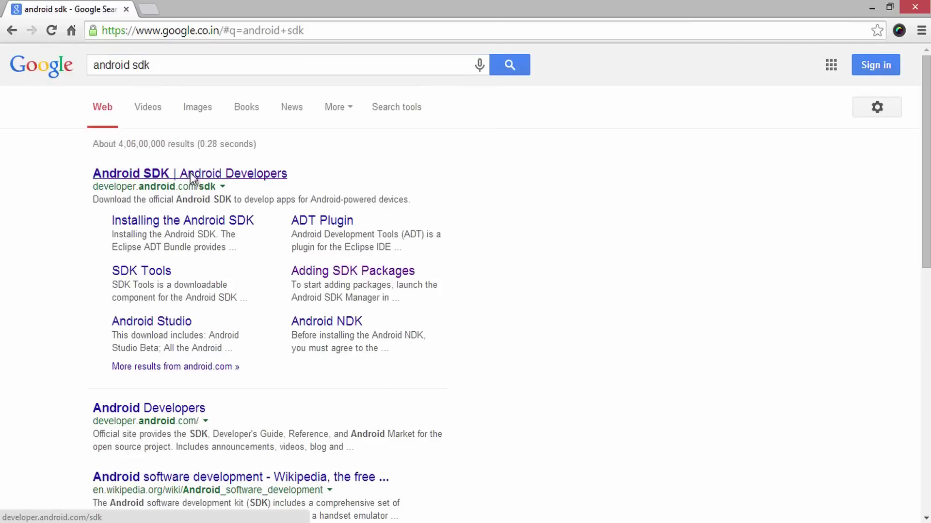
click(191, 178)
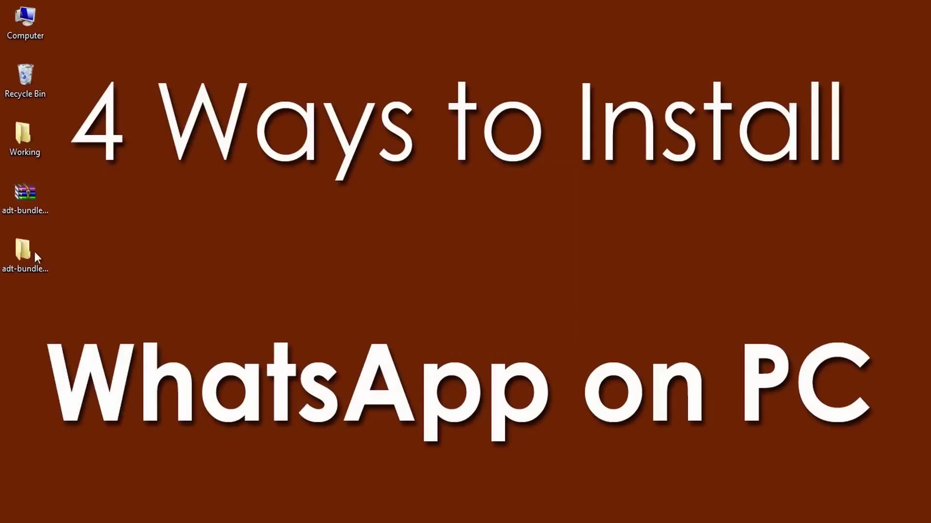
Step: Launch SDK Manager from adt-bundle and tick SDK Tools, Platform-tools and Build-tools 20
double_click(23, 255)
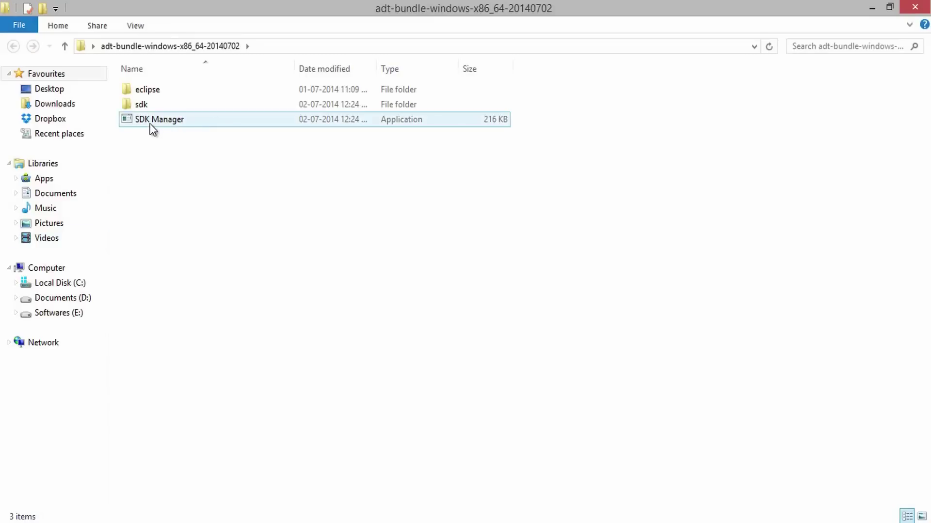
double_click(153, 124)
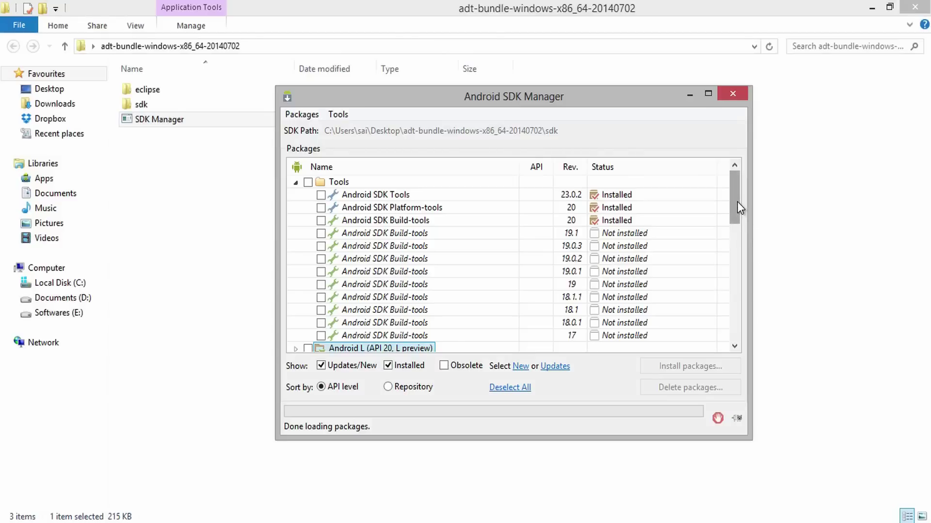
click(321, 195)
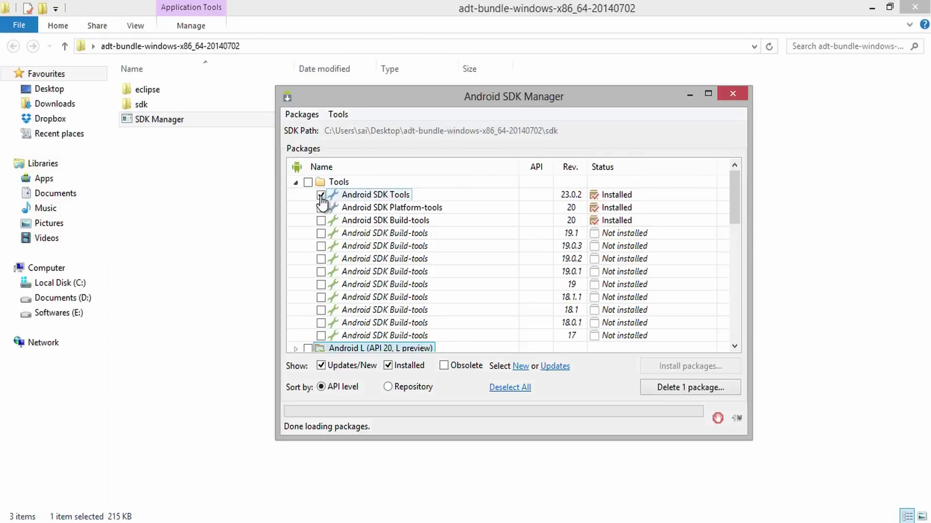
click(321, 207)
click(321, 220)
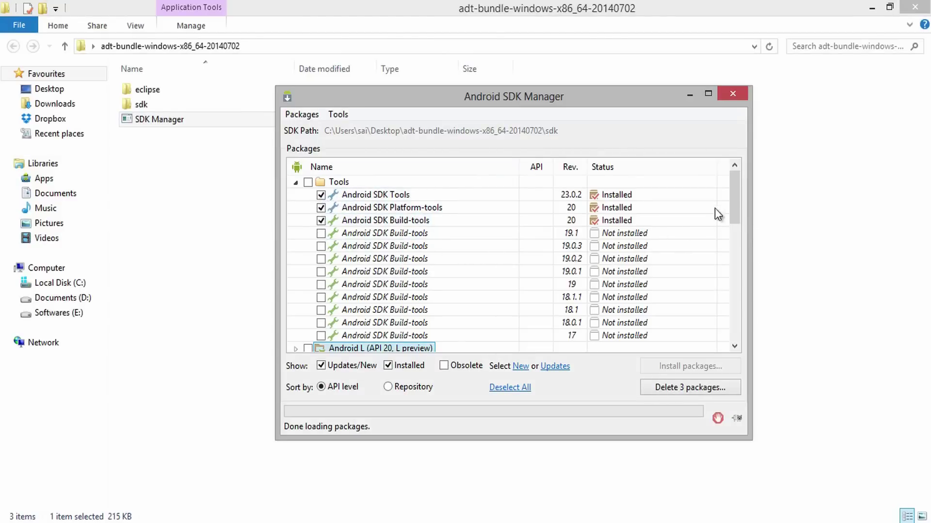
Step: Add Android 4.4.2 (API 19) and all Extras, then install the 18 packages
drag(734, 193, 731, 235)
click(308, 221)
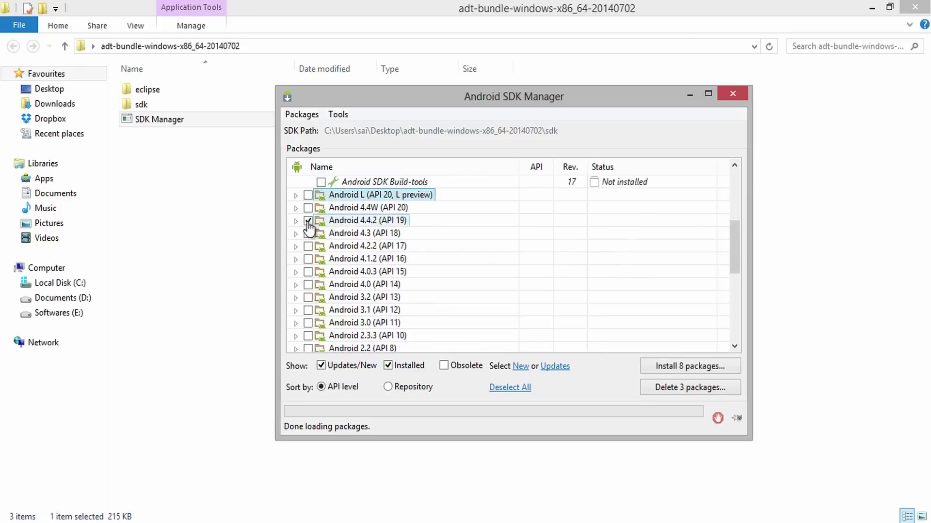
click(295, 221)
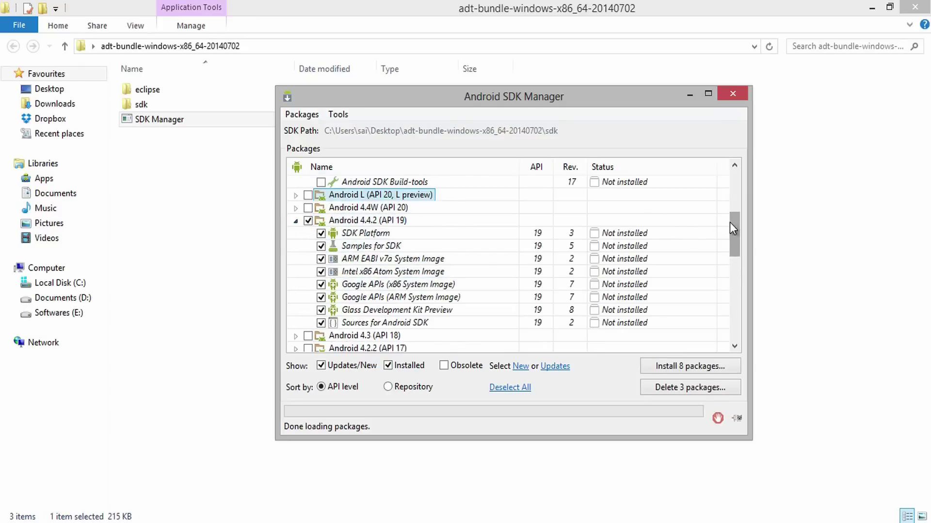
drag(733, 224, 733, 315)
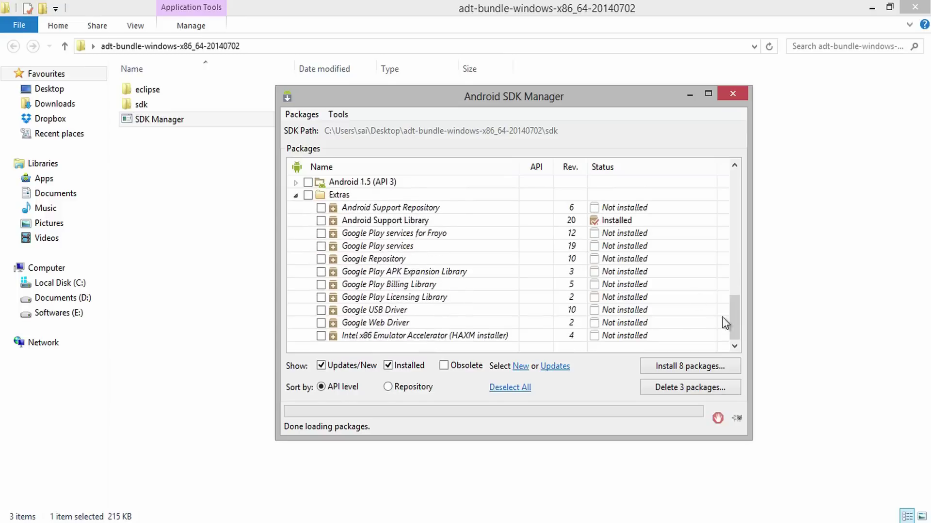
click(308, 195)
click(688, 368)
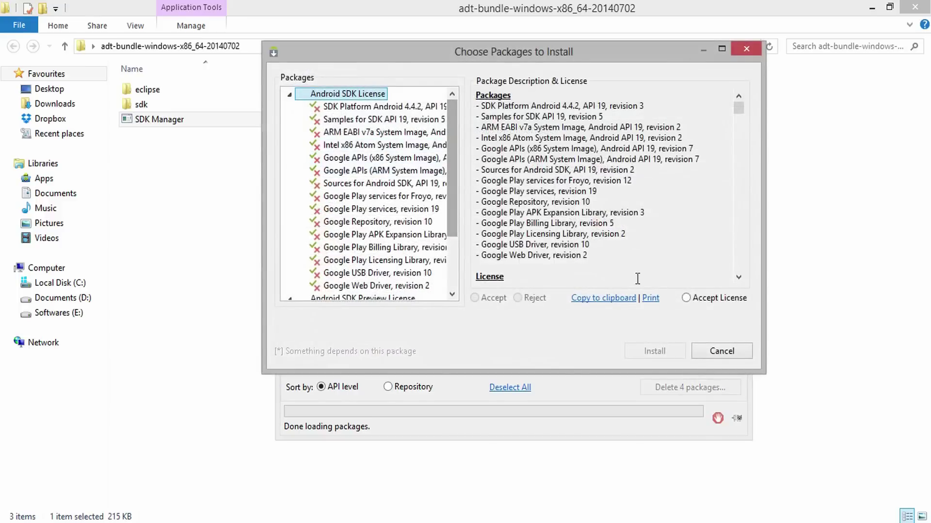
Step: Accept the Android SDK, SDK Preview, Google Gdk and Intel Android Extra licenses, then install
click(689, 298)
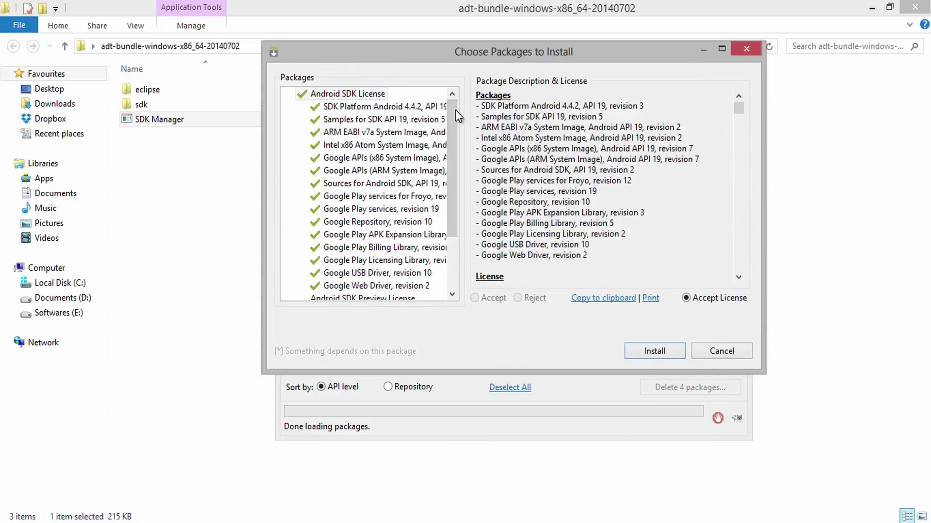
drag(455, 109, 456, 160)
click(383, 235)
click(363, 221)
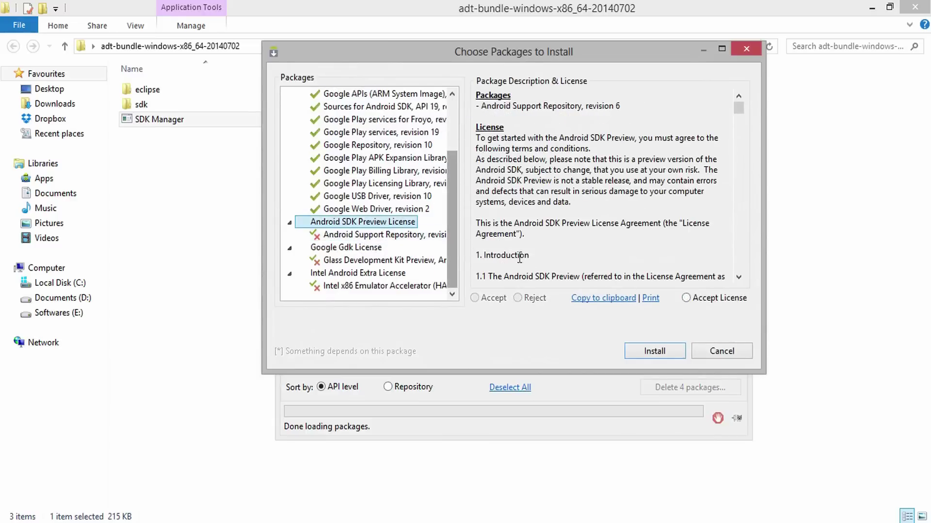
click(694, 299)
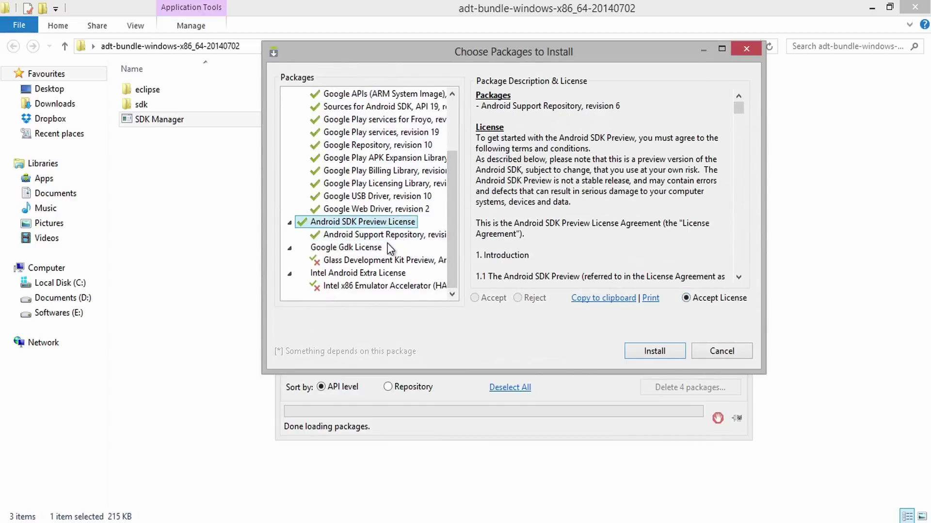
click(375, 248)
click(686, 298)
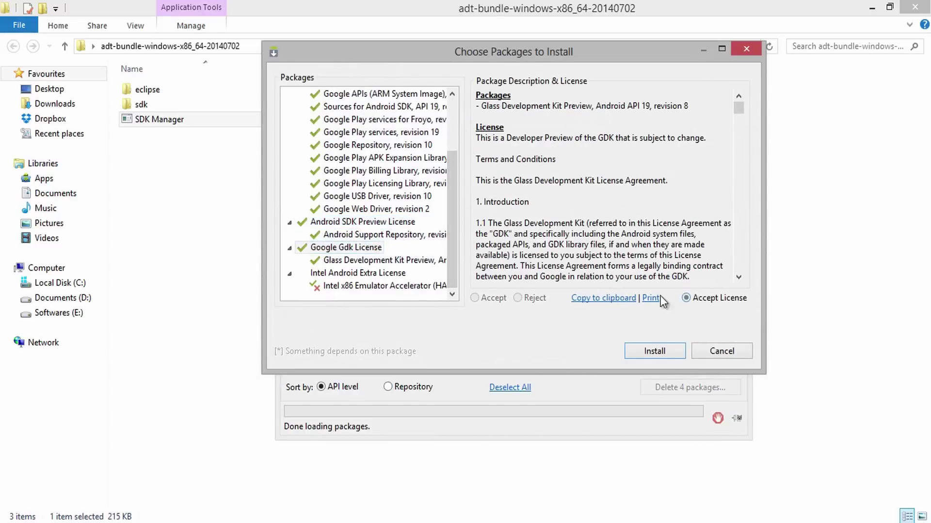
click(379, 273)
click(686, 298)
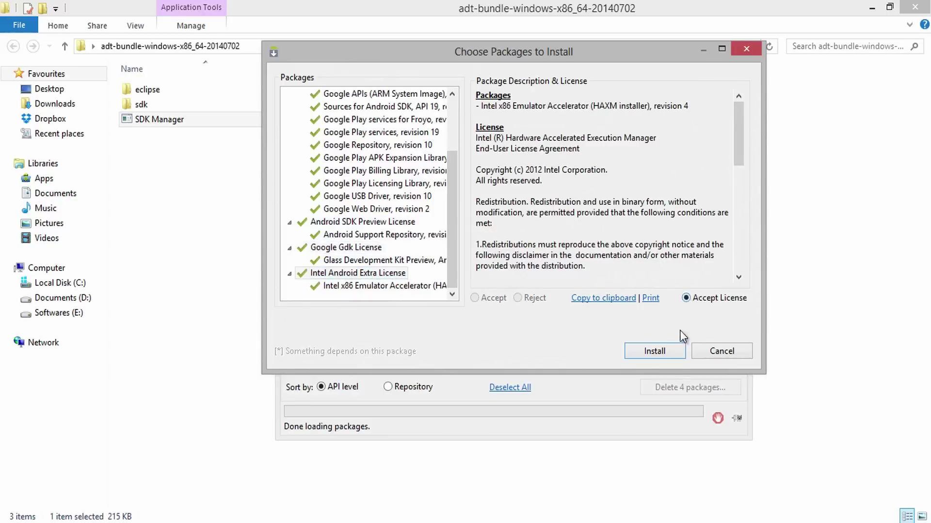
click(674, 352)
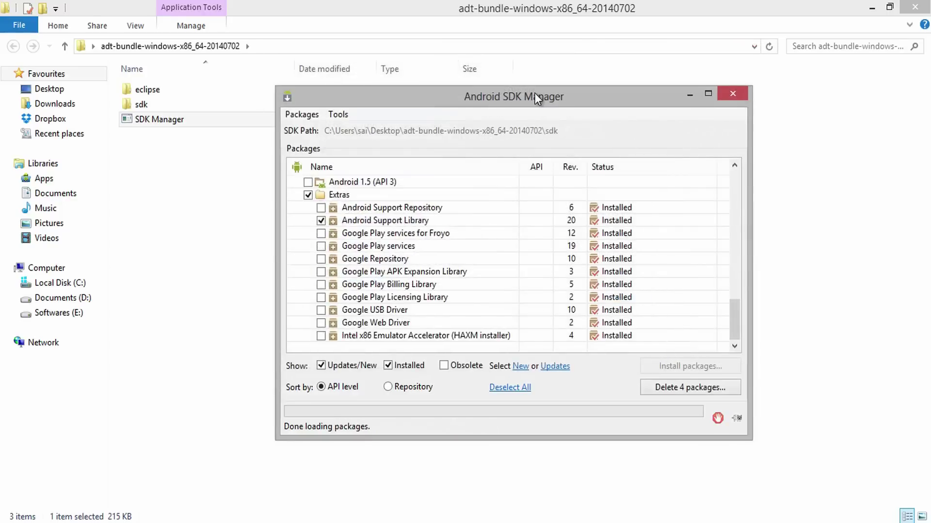
Step: Start a new AVD named Android in the Virtual Device Manager using the Nexus 5 device
click(338, 115)
click(378, 132)
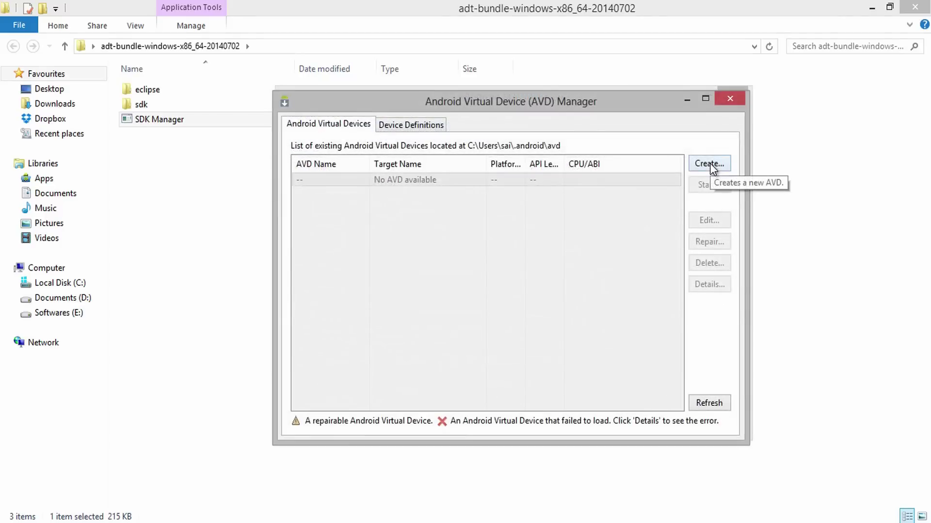
click(709, 163)
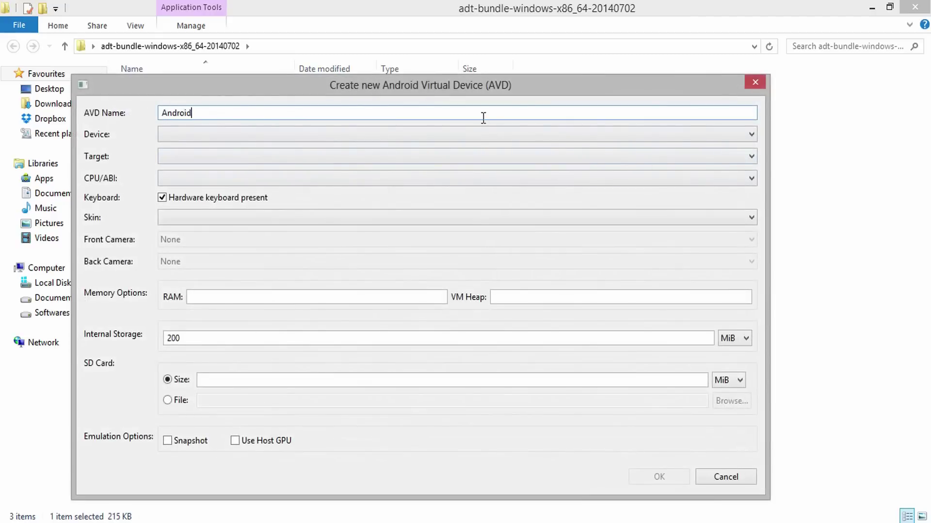
key(Tab)
click(469, 136)
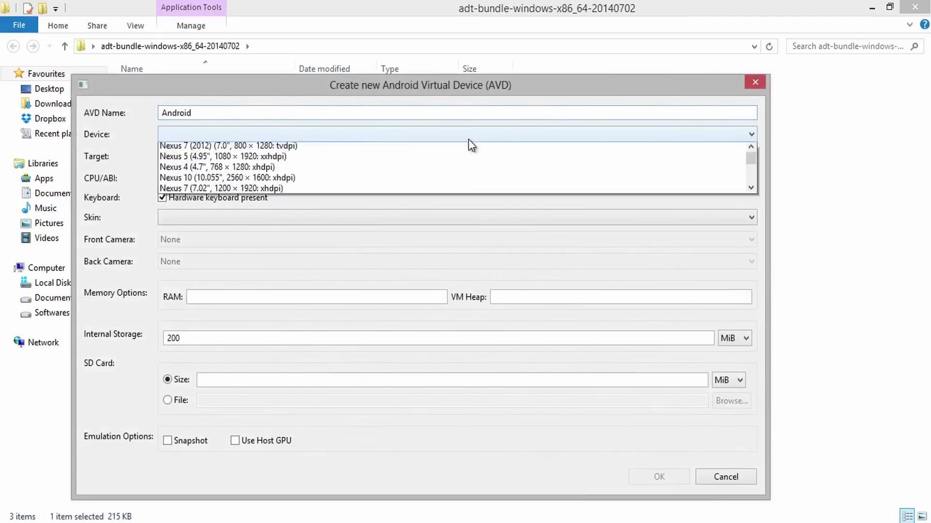
click(406, 161)
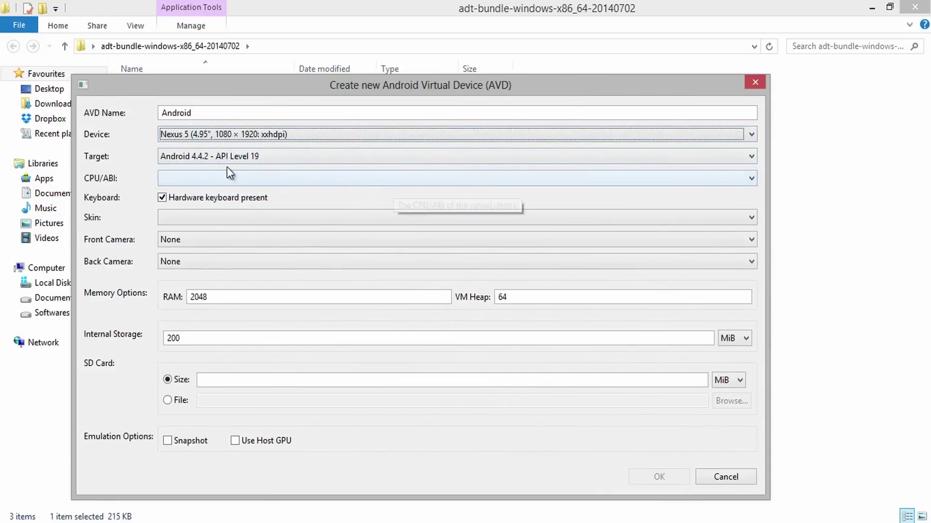
Step: Set the AVD's CPU to ARM (armeabi-v7a) with no skin
click(223, 179)
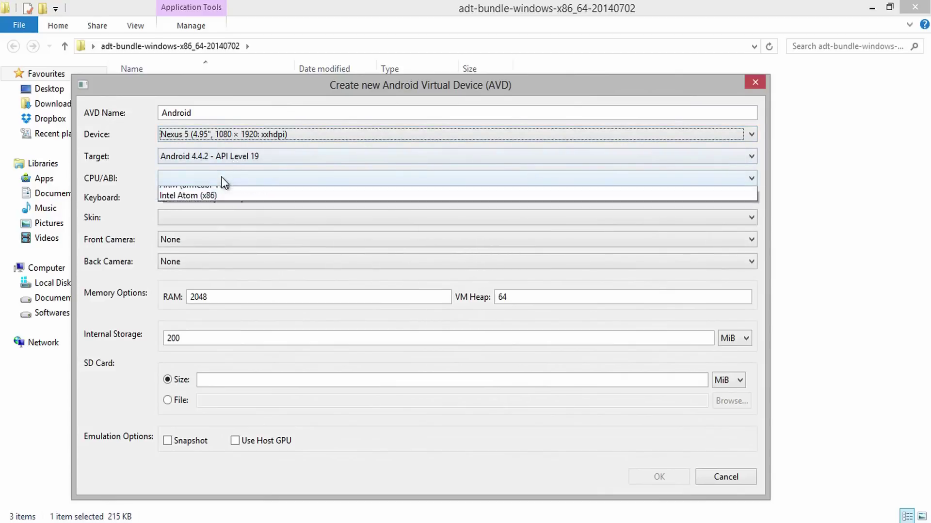
click(224, 193)
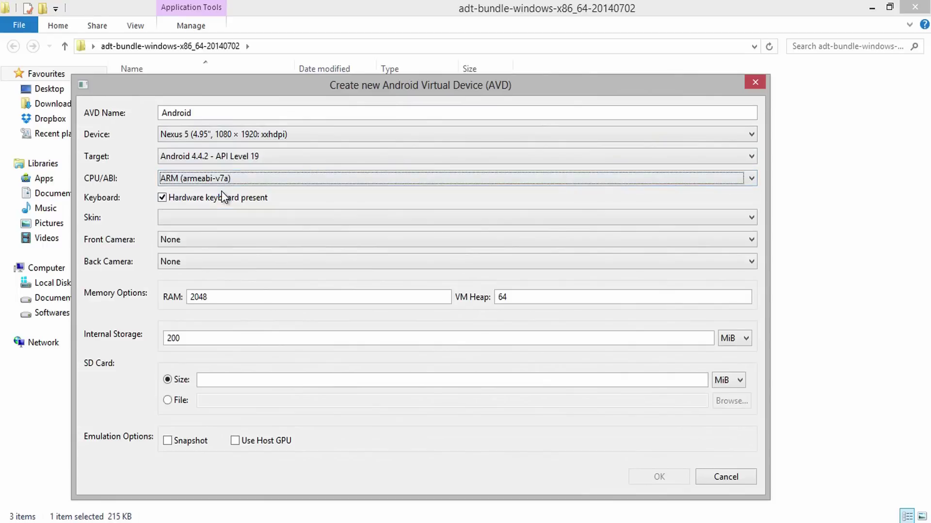
click(220, 220)
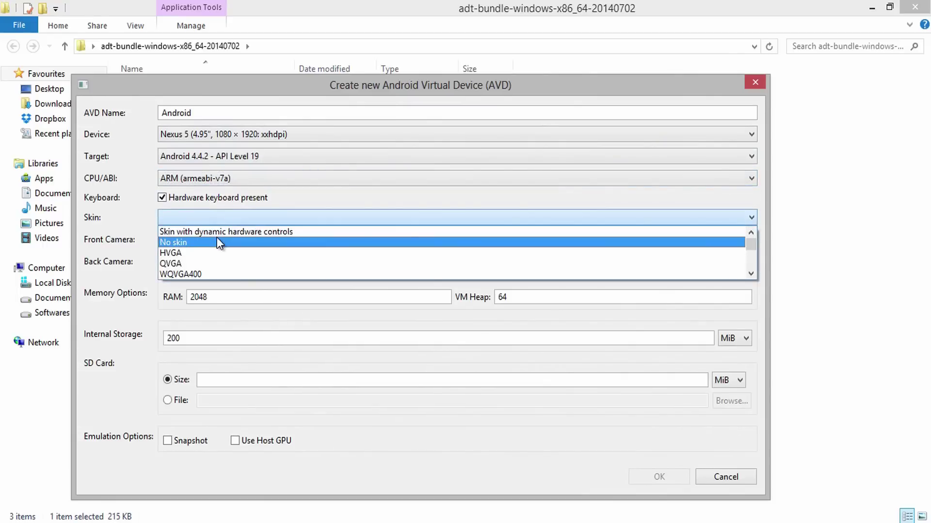
click(216, 237)
Step: Give it 768 RAM, 1024 MiB storage, a 200 MiB SD card and host GPU, then create it
double_click(217, 297)
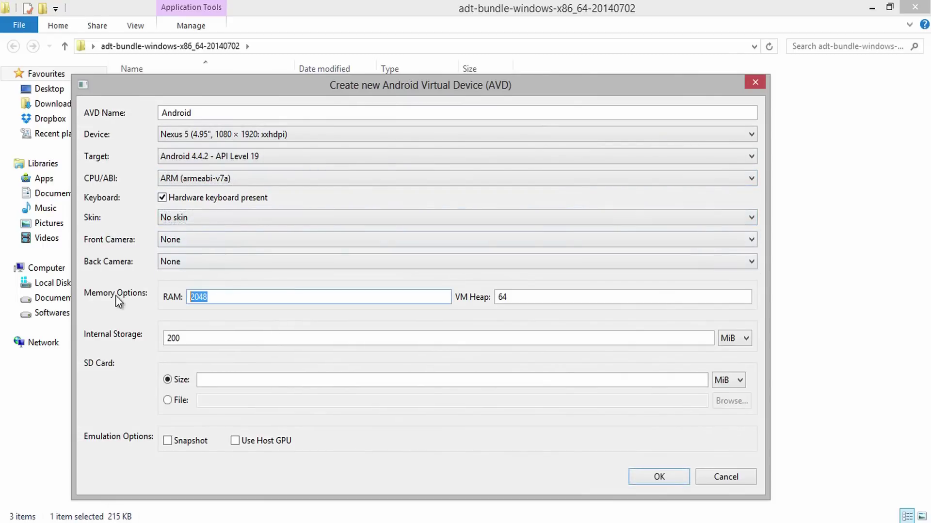
text(768)
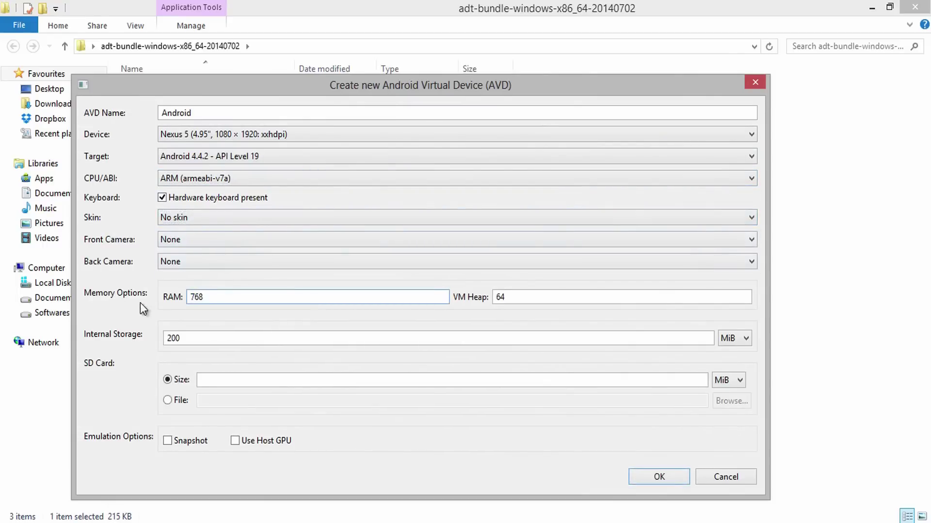
drag(212, 339, 165, 338)
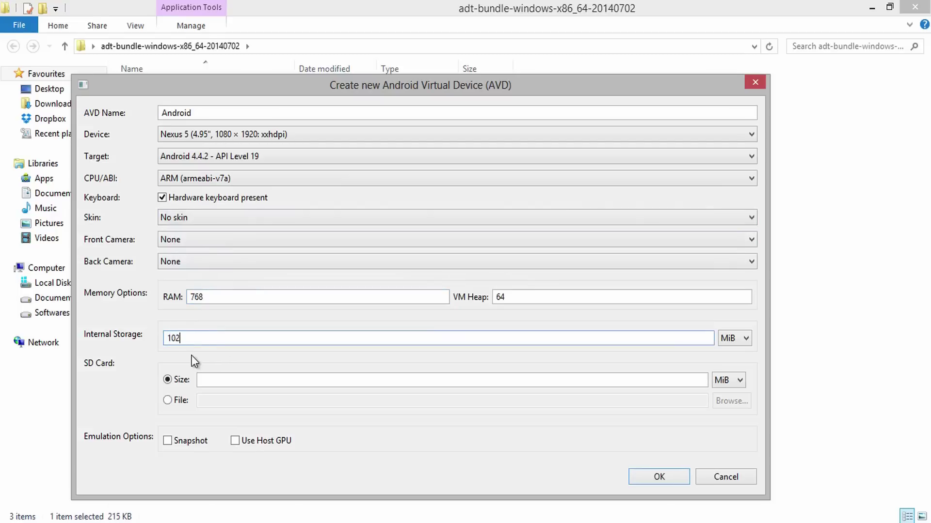
click(204, 379)
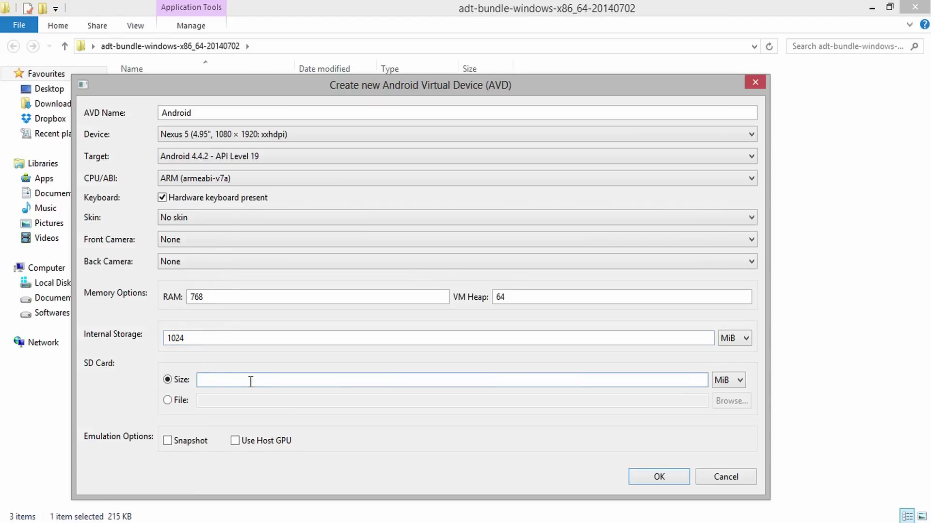
text(200)
click(236, 440)
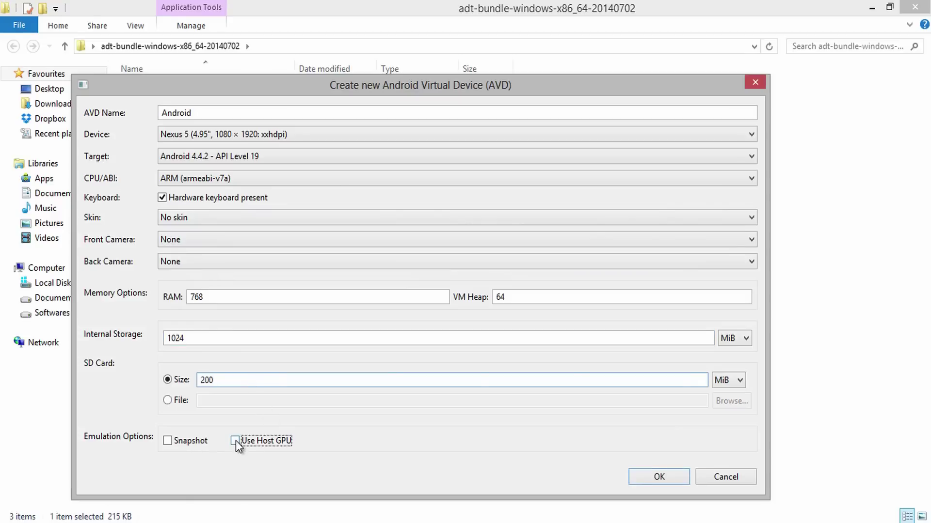
click(658, 477)
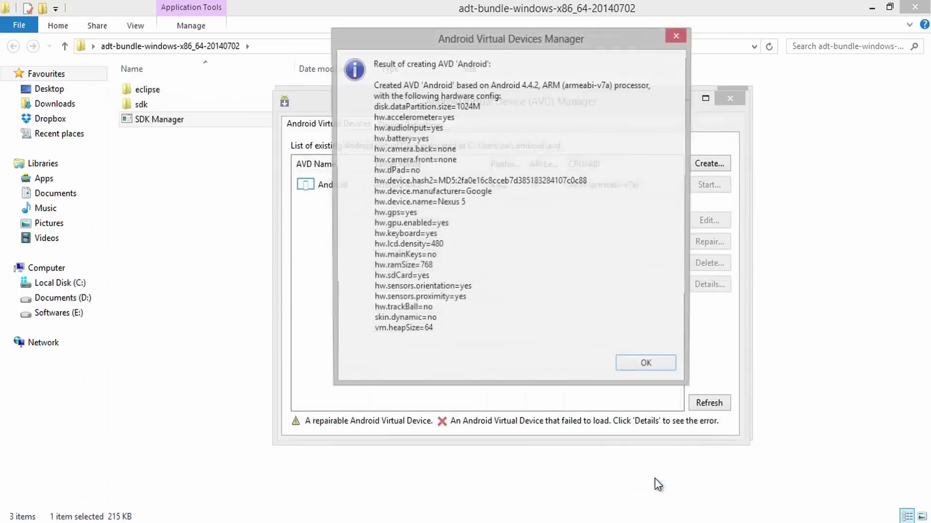
Step: Launch the Android AVD with user data wiped, then dismiss the intro and show its app drawer
click(645, 365)
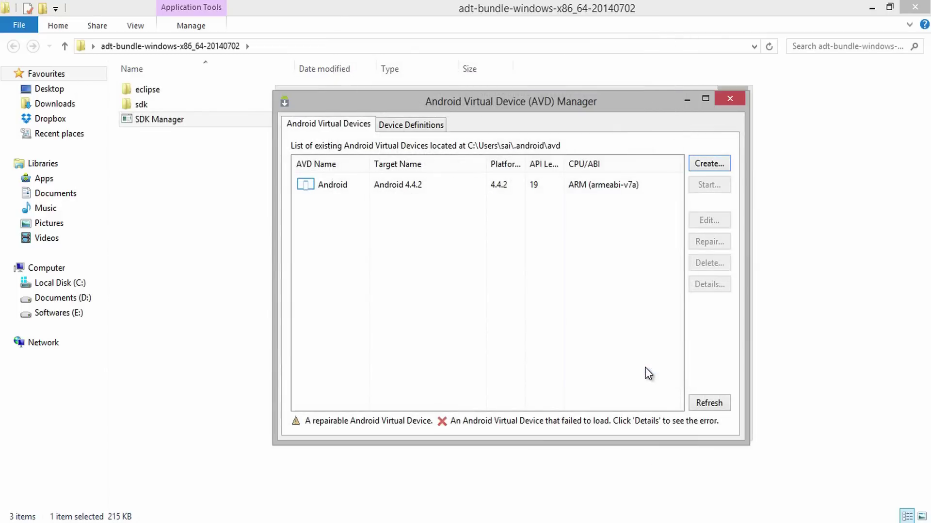
click(588, 188)
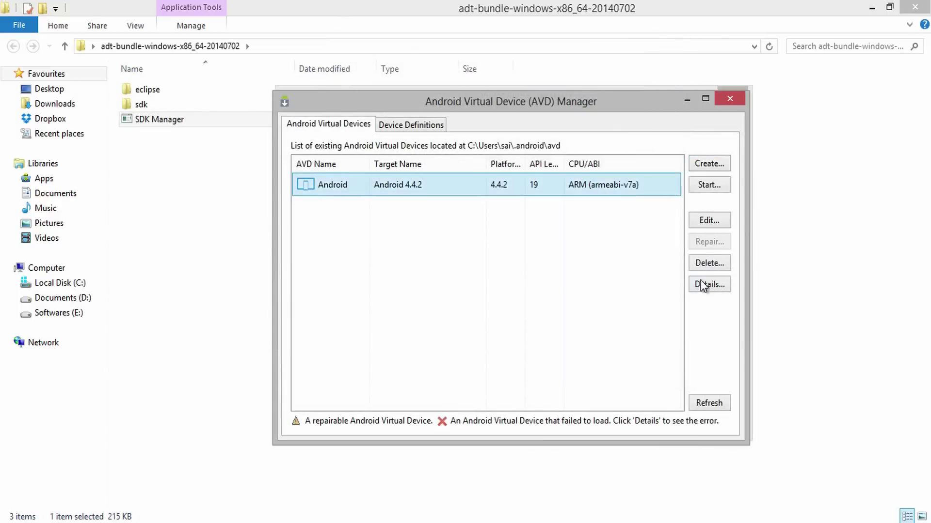
click(709, 185)
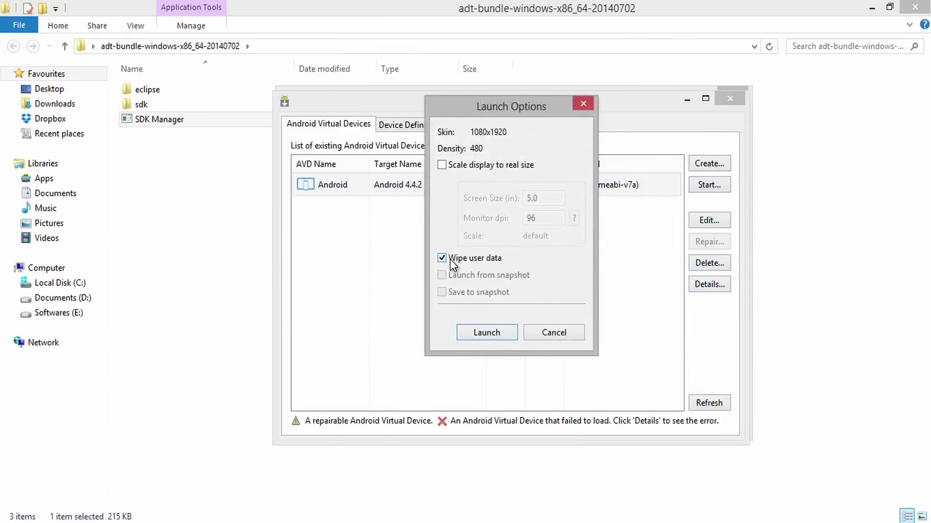
click(485, 333)
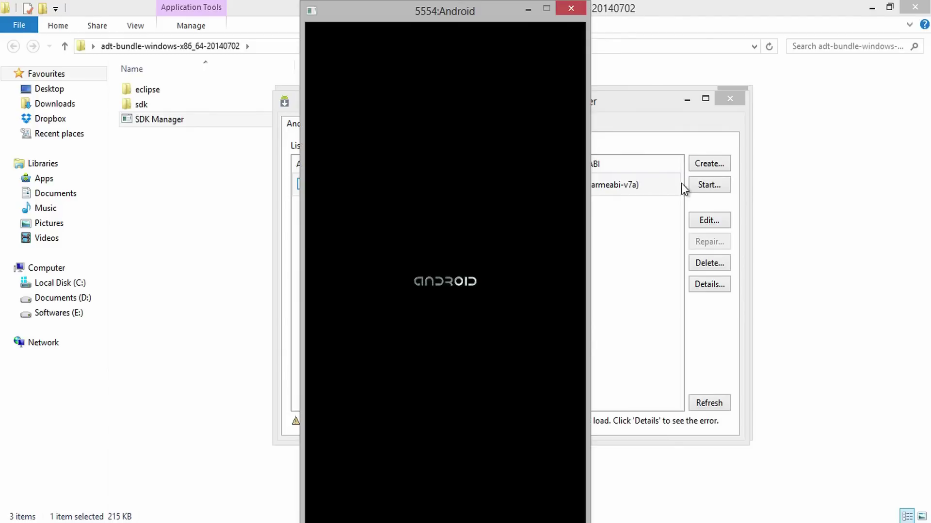
click(537, 475)
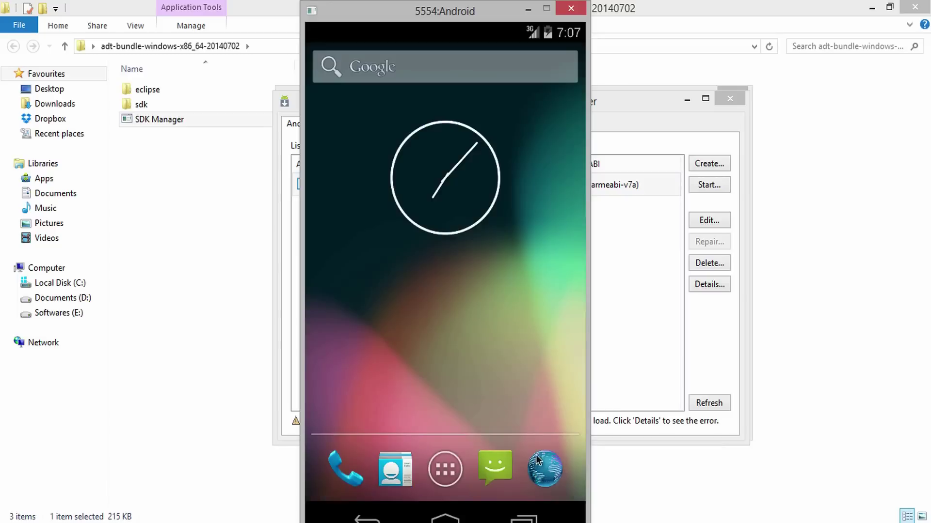
click(446, 468)
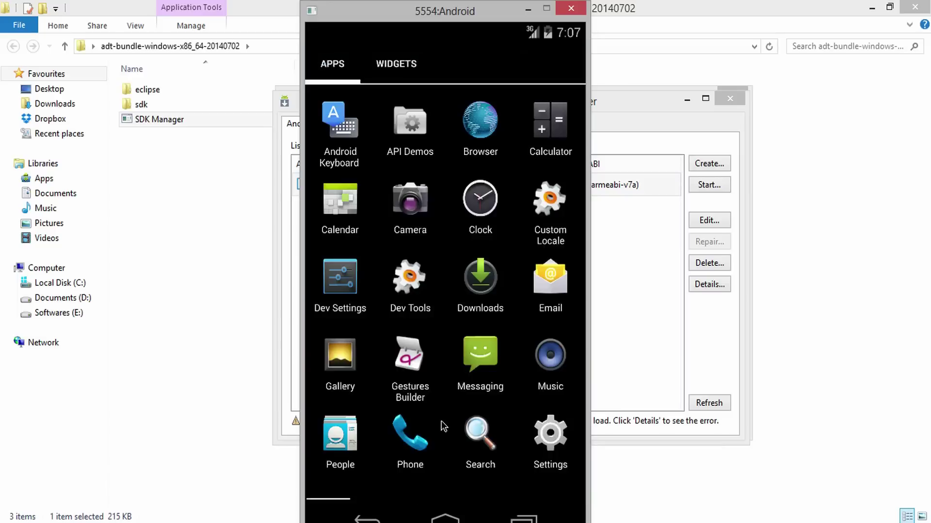
Step: Download WhatsApp.apk from whatsapp.com/android in the emulator's Browser
click(486, 130)
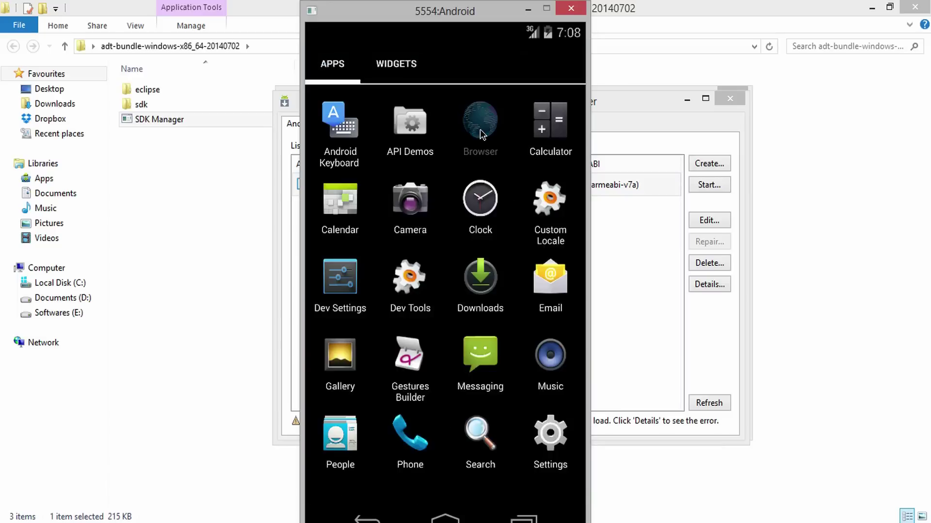
click(463, 68)
text(wh)
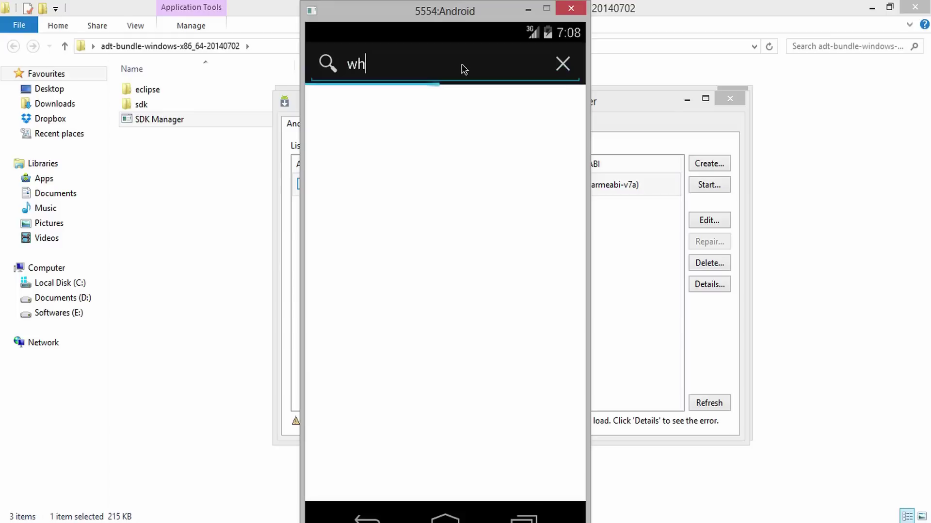
text(atsapp.com/android)
key(Return)
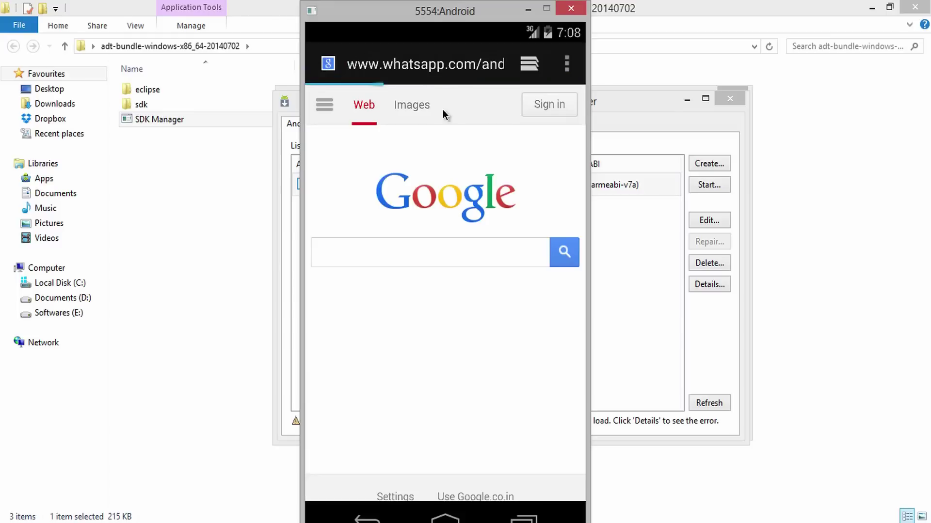
click(454, 219)
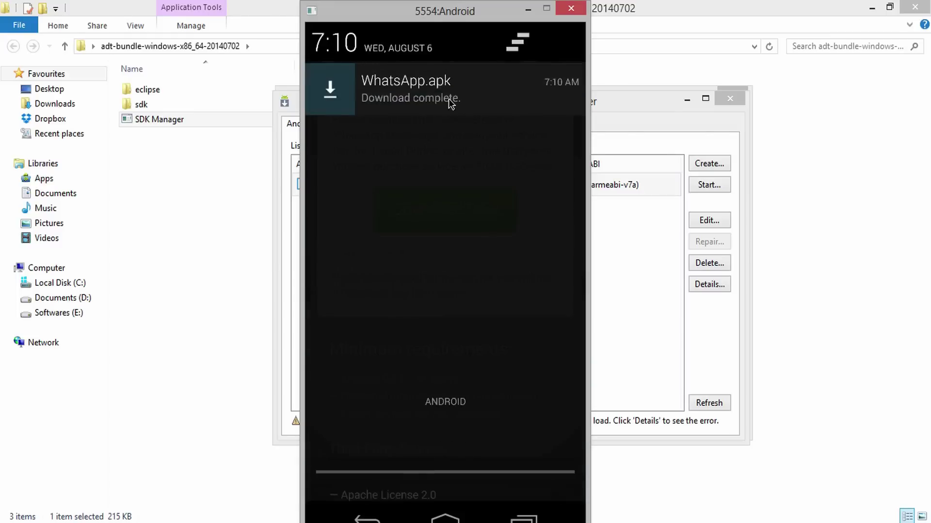
Step: Install and open WhatsApp, accept its terms, and bring up the verification country list
click(452, 103)
click(493, 484)
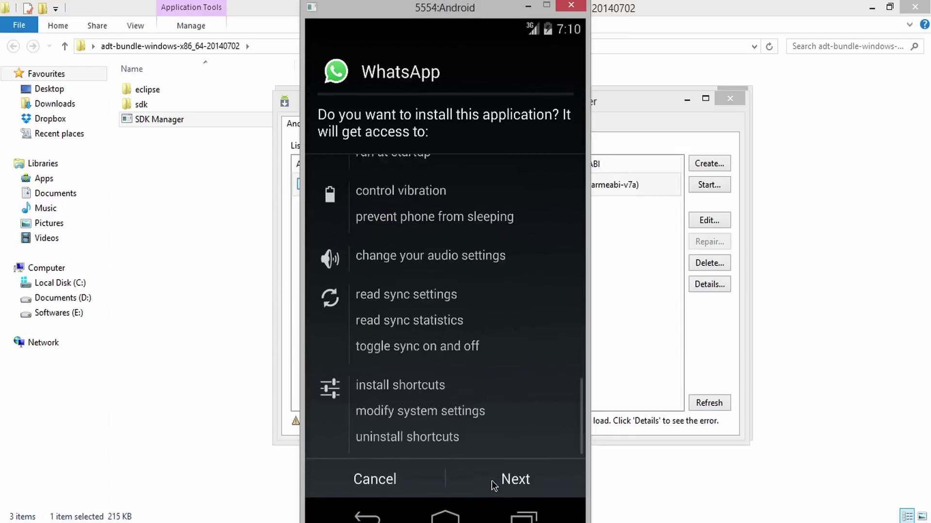
click(493, 482)
click(492, 481)
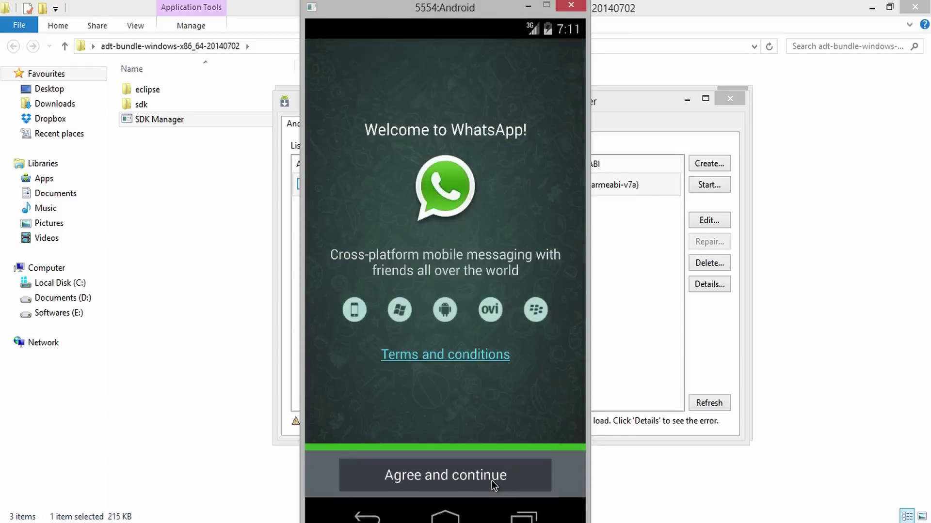
click(492, 481)
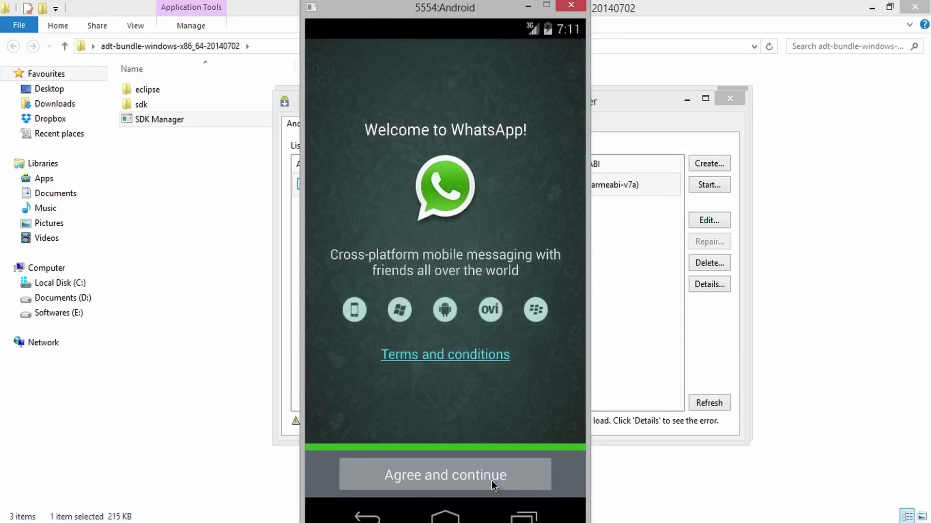
click(496, 244)
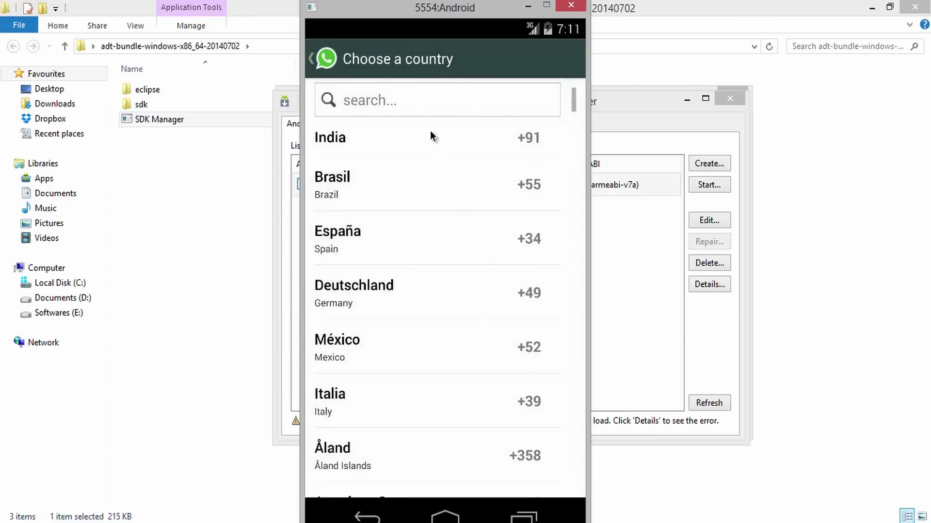
Step: Pick India for WhatsApp, then Google 'intel hardware accelerated execution manager' and open Intel's result
click(431, 132)
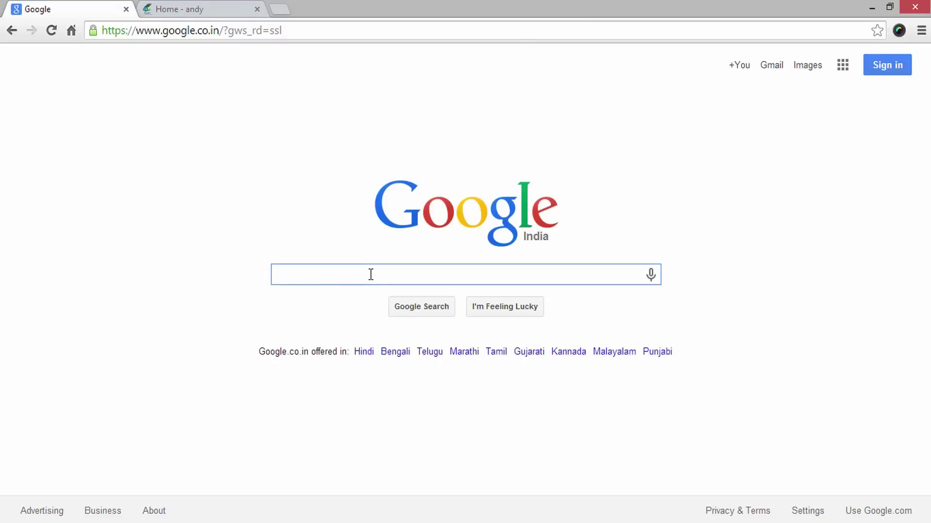
text(intel a)
key(BackSpace)
key(BackSpace)
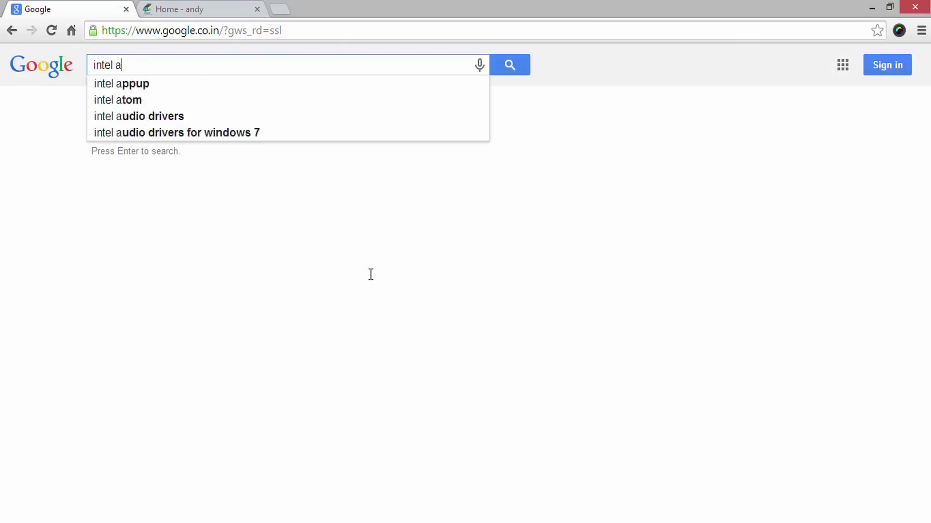
text(hard)
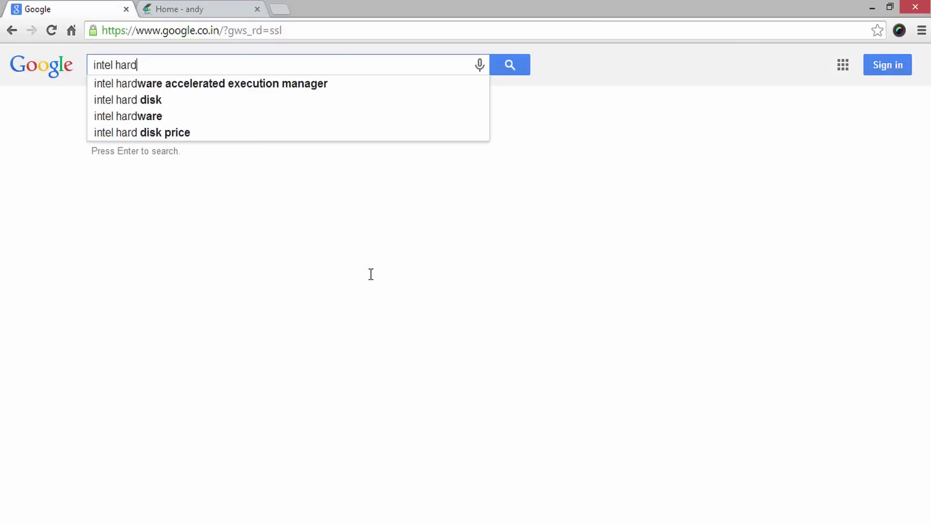
key(Down)
key(Return)
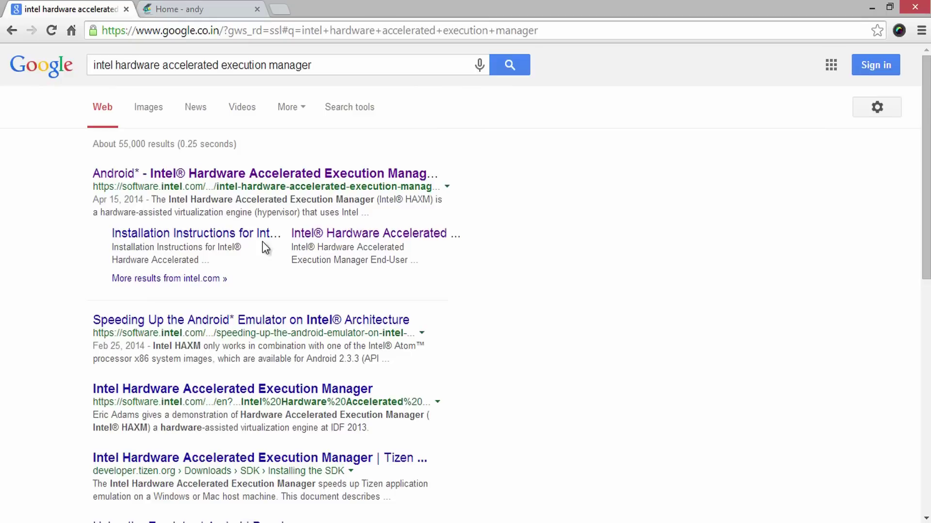
click(214, 176)
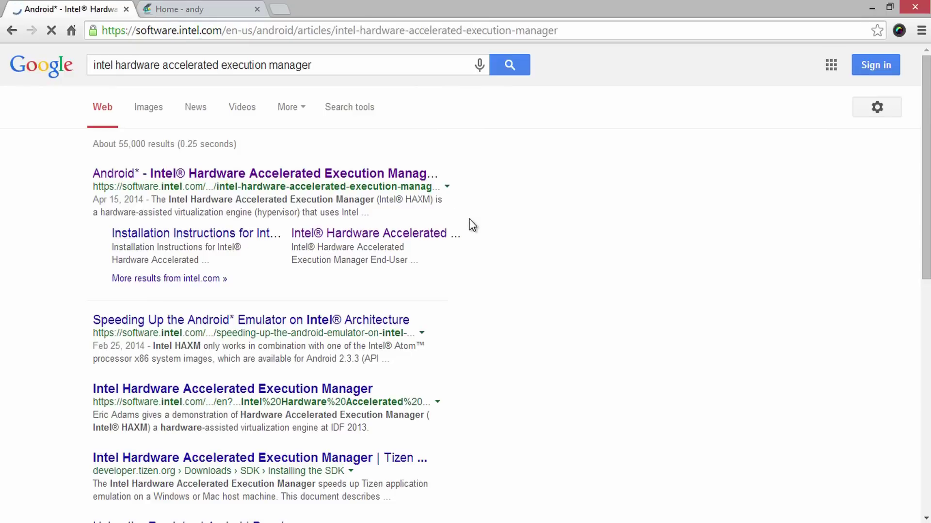
Step: On andyroid.net's FAQs page, expand the 32 or 64 bit download question and read its links
scroll(286, 349, down, 3)
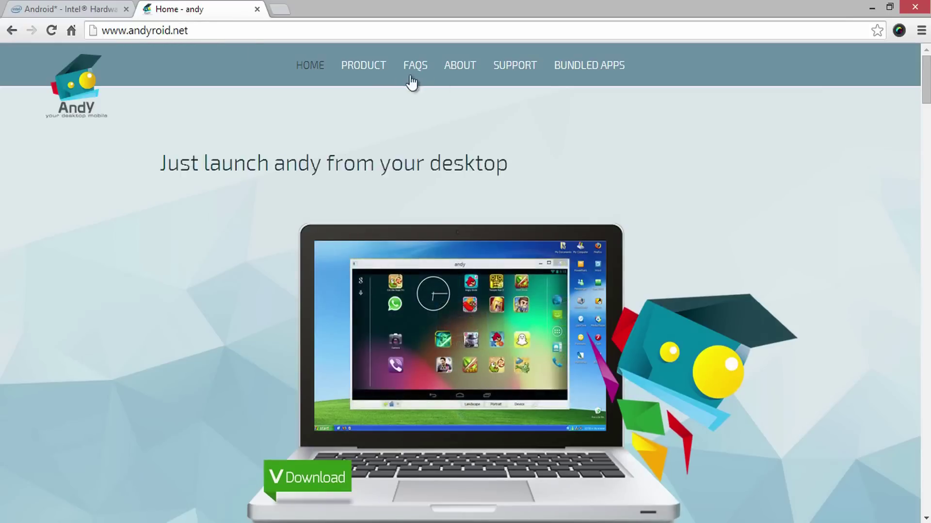
click(421, 66)
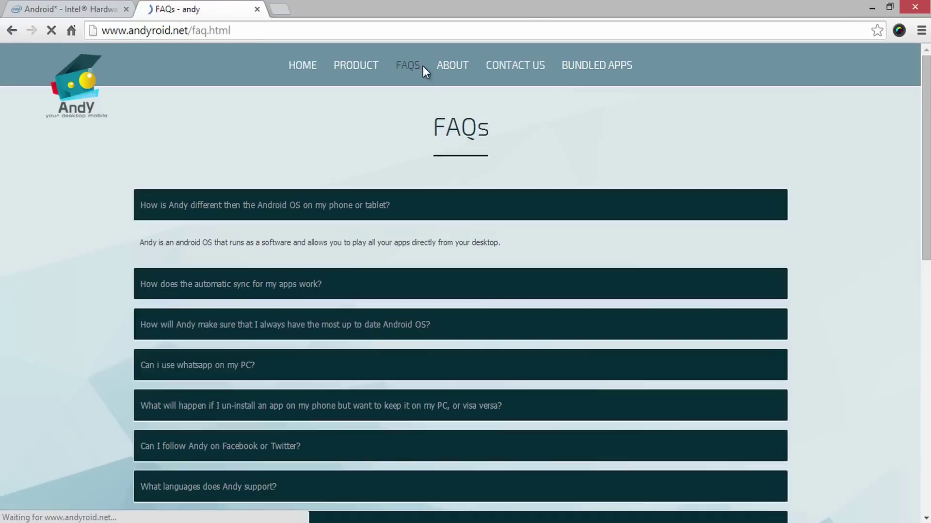
scroll(838, 286, down, 10)
scroll(827, 268, up, 5)
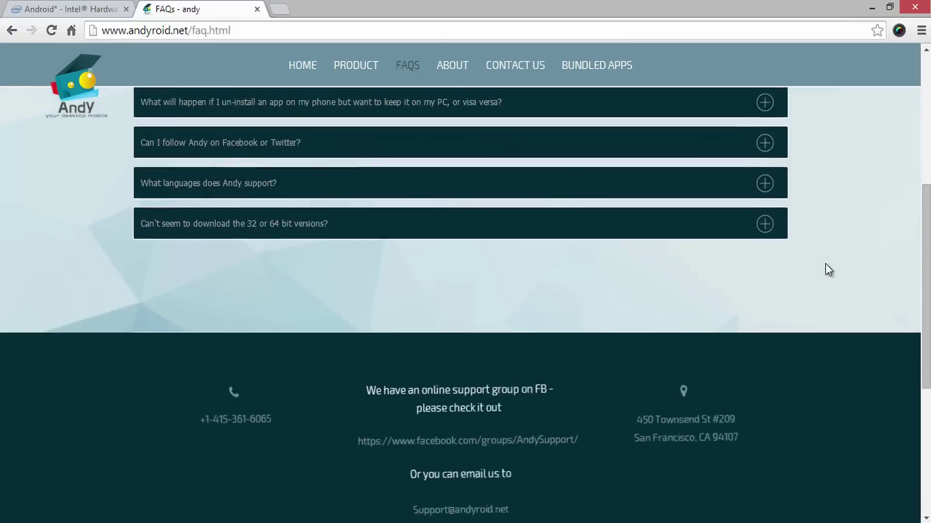
click(764, 259)
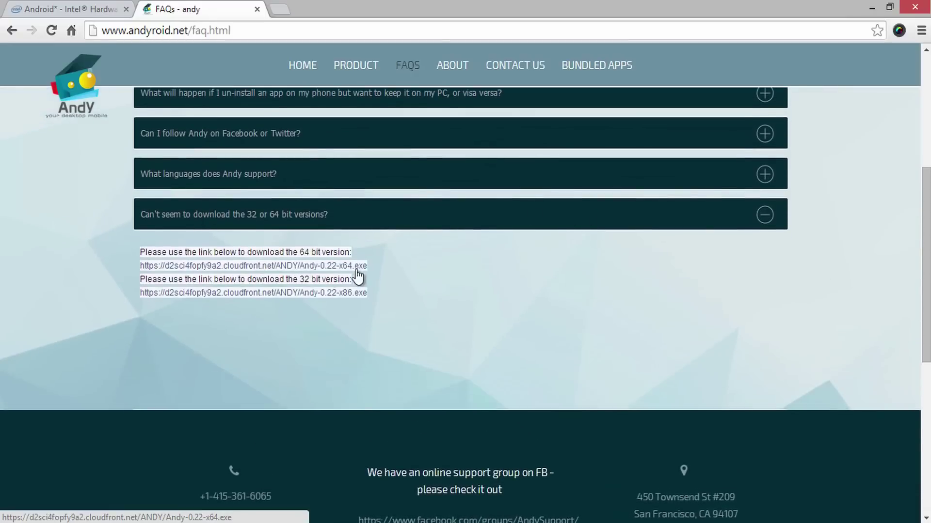
double_click(304, 280)
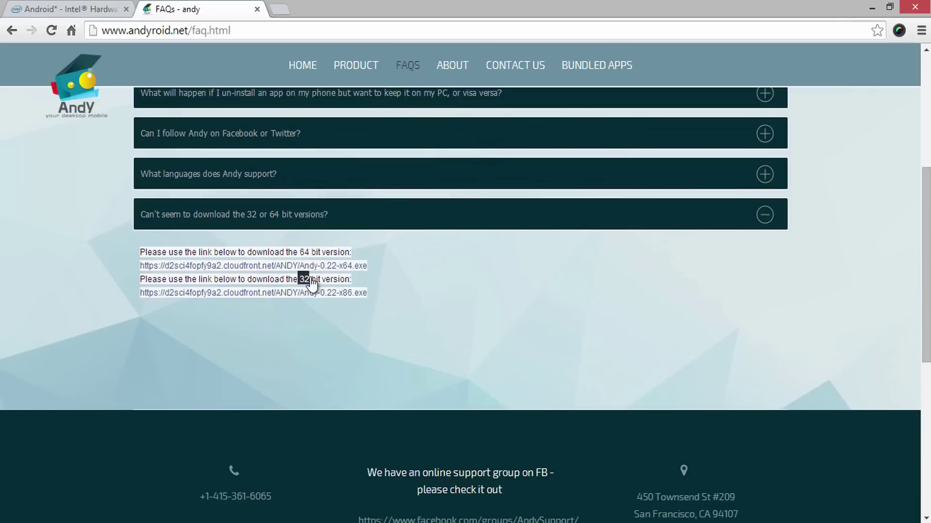
drag(297, 249, 316, 249)
click(327, 249)
Step: Run Andy-0.22-x64.exe from the Andy 64 Bit folder, keeping the default destination and Start Menu folder Andy
click(871, 9)
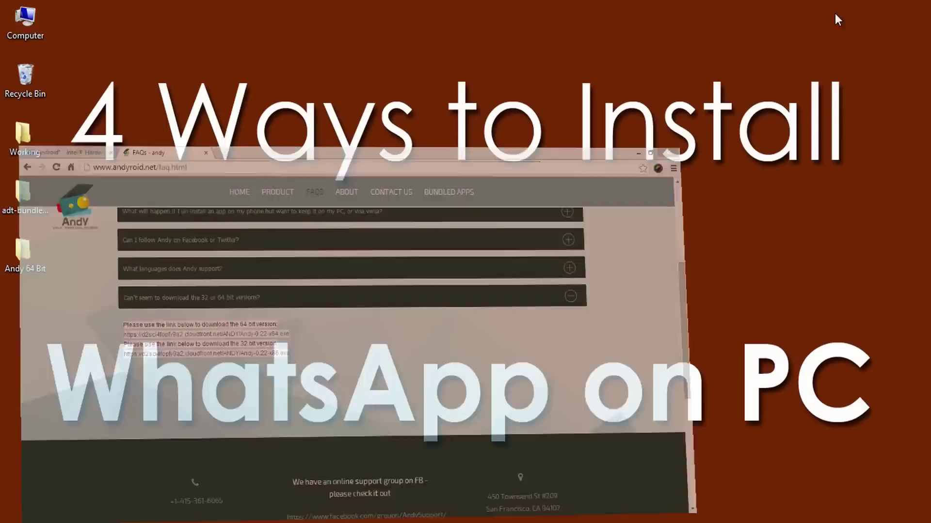
double_click(42, 254)
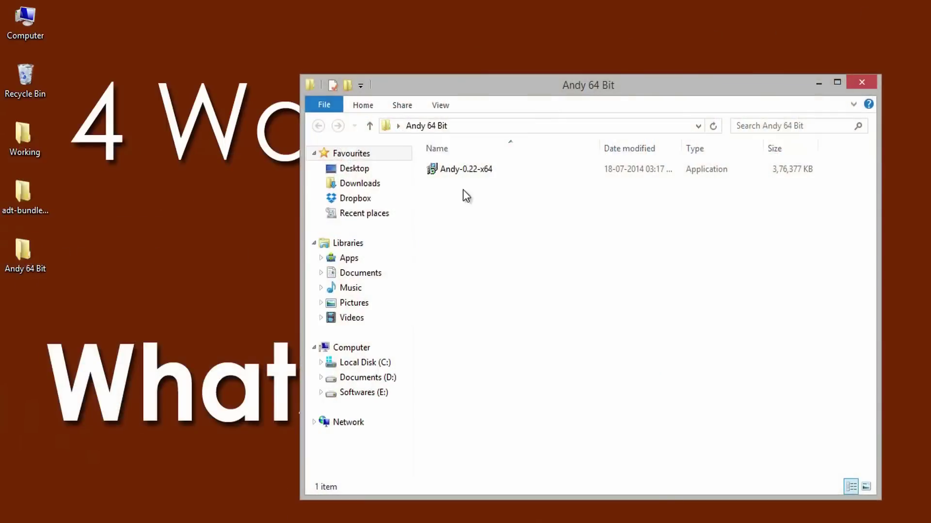
double_click(464, 169)
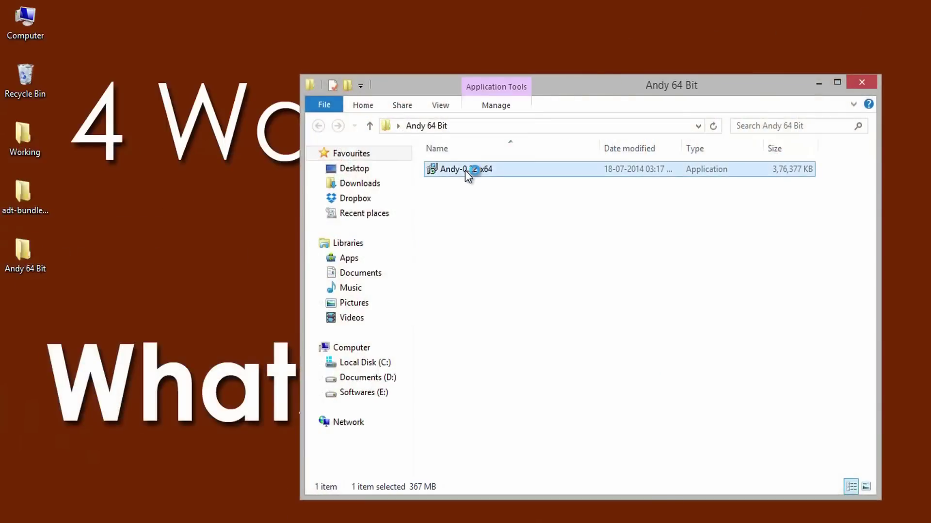
click(540, 383)
click(543, 383)
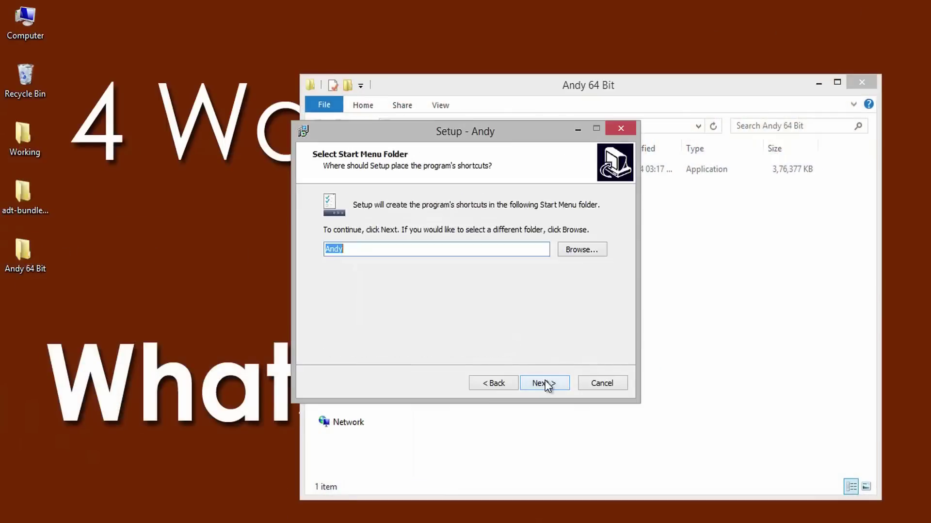
click(539, 384)
click(536, 383)
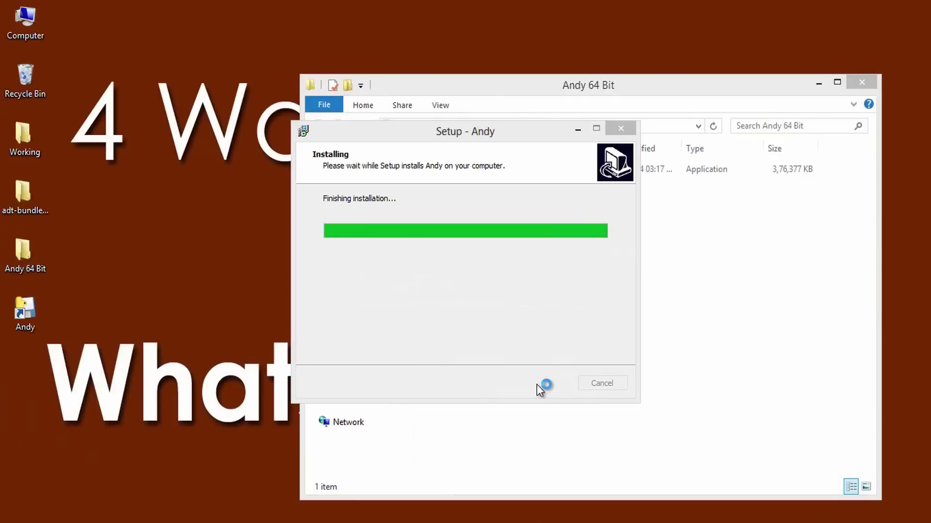
Step: Finish the Andy installer and switch Andy's screen to portrait, then back to landscape
click(549, 386)
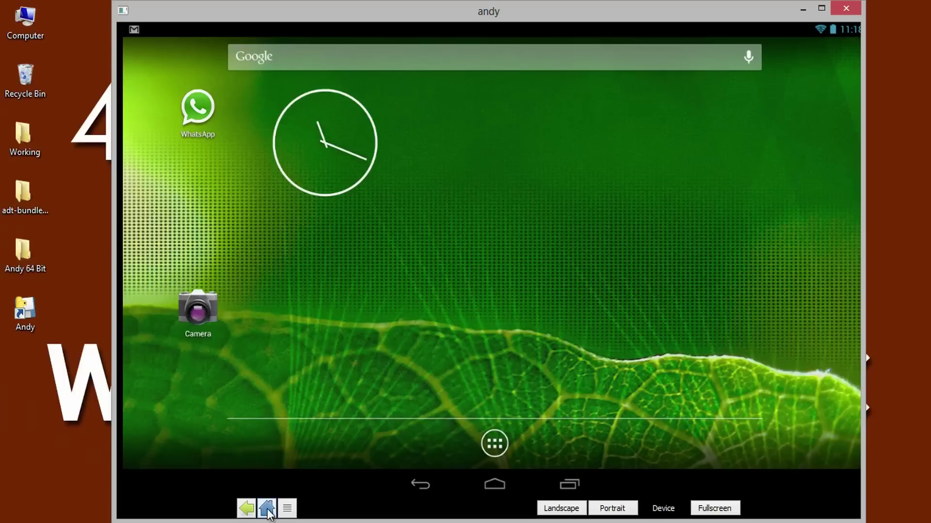
click(608, 508)
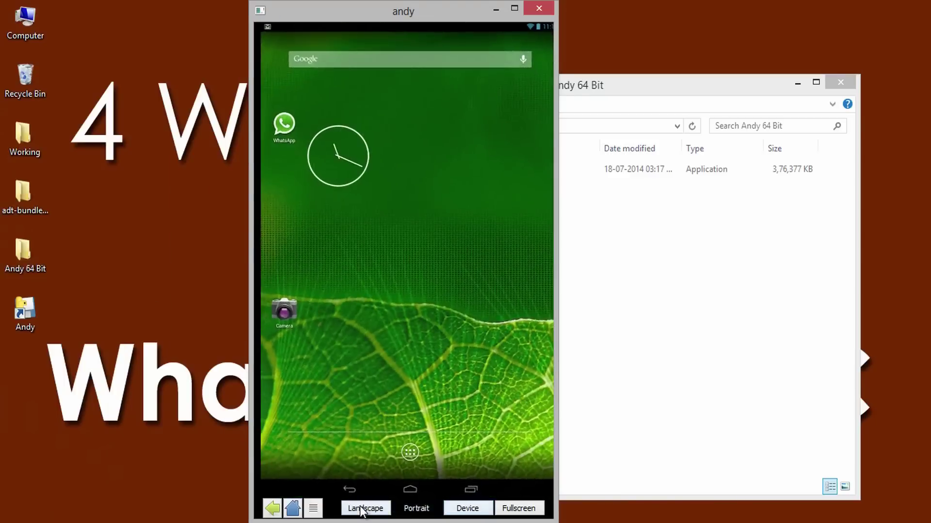
click(361, 508)
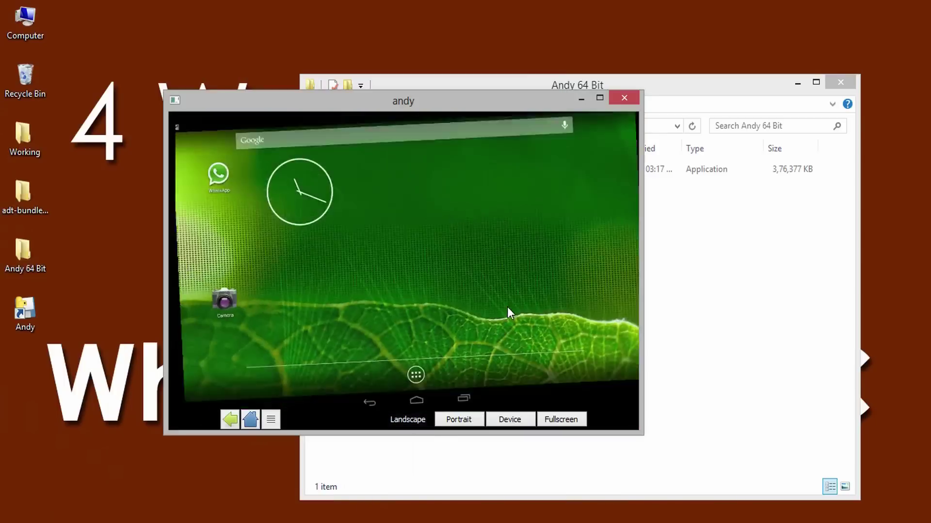
Step: Search the Play Store for whatsapp, launch WhatsApp Messenger, and choose India (+91) for verification
click(410, 374)
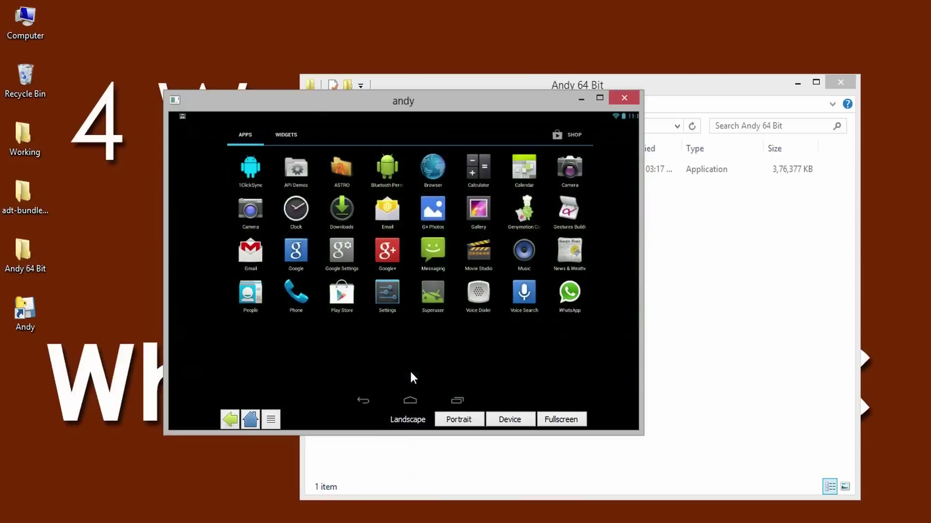
click(337, 293)
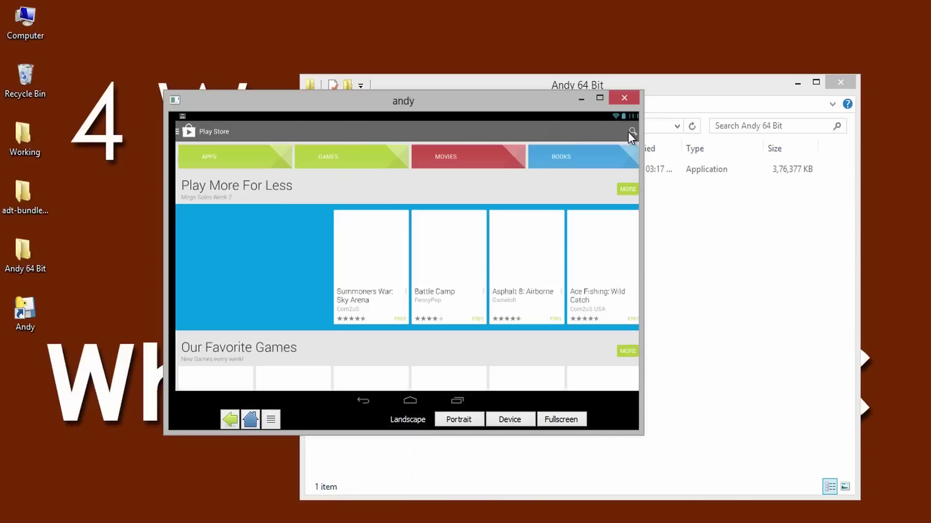
click(630, 131)
click(261, 156)
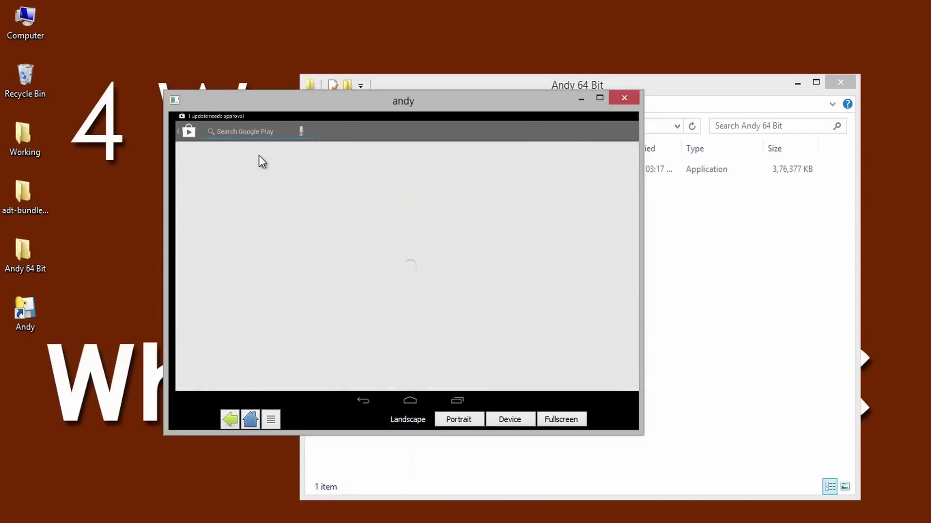
click(229, 228)
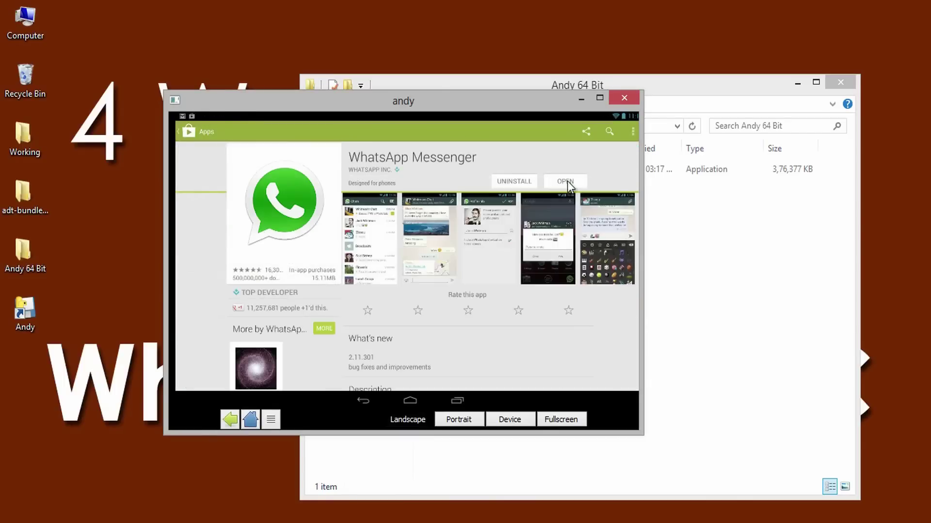
click(566, 182)
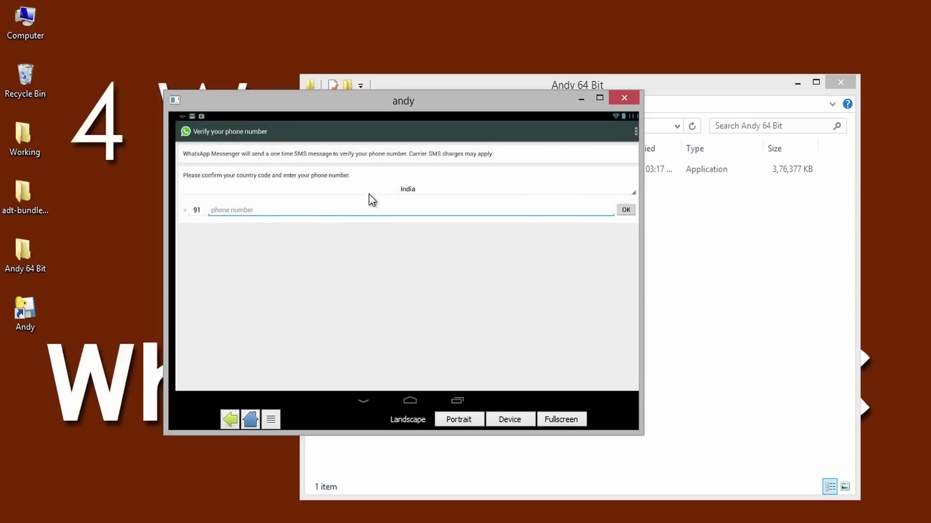
click(394, 188)
click(325, 171)
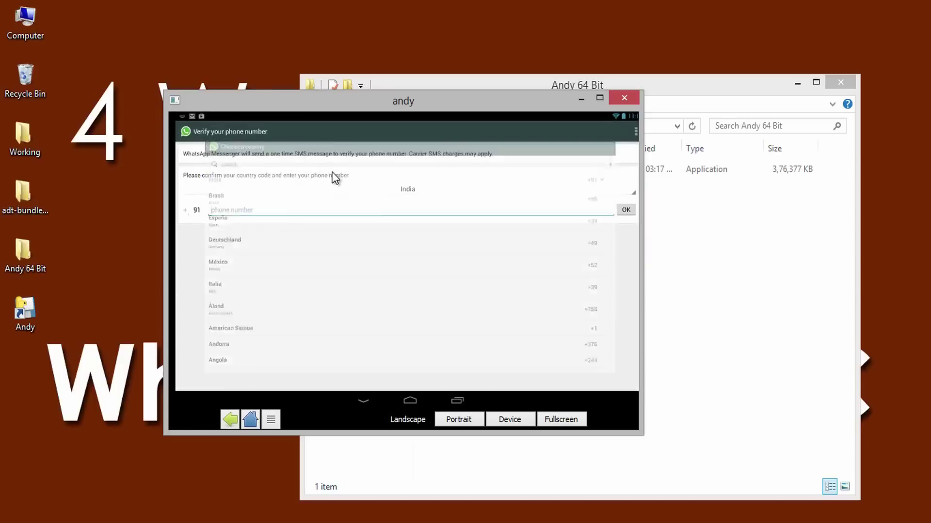